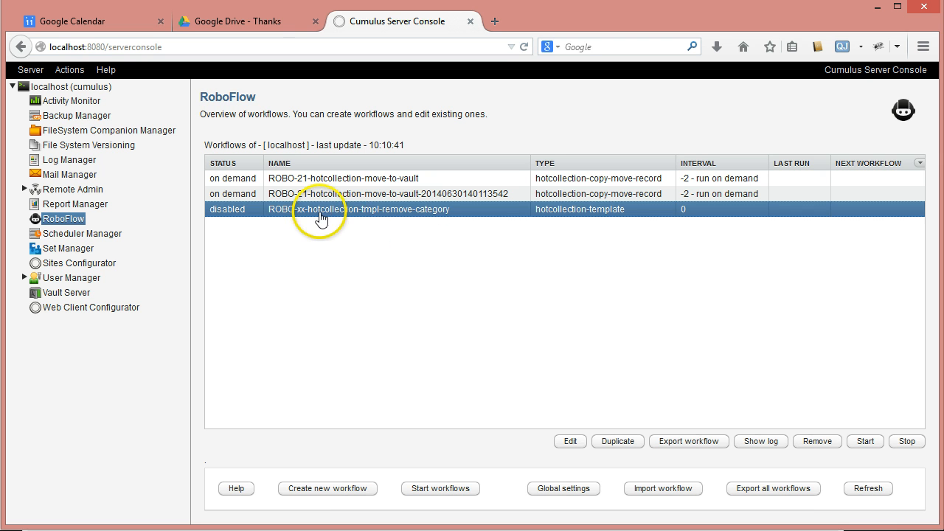
Open the settings of the ROBO-xx-hotcollection-tmpl-remove-category workflow and set its interval to "-2 run on demand"
left_click(568, 441)
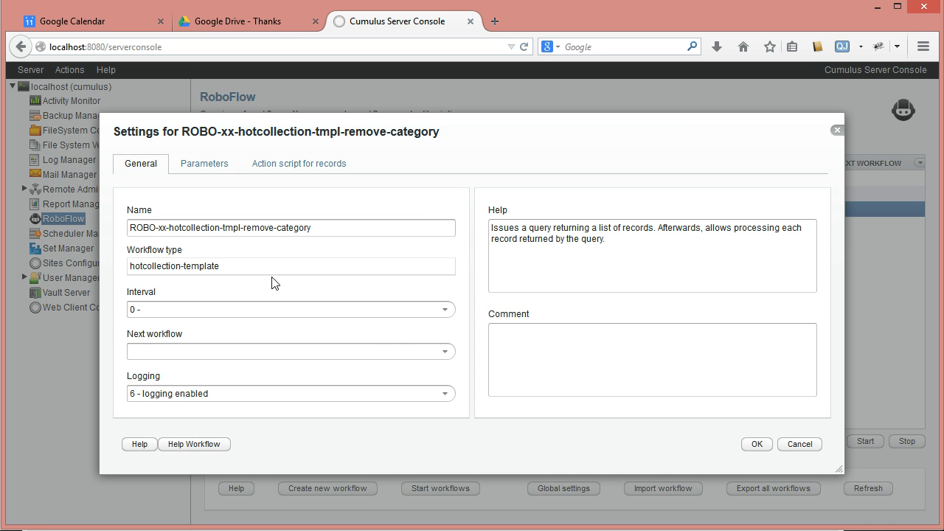
left_click(445, 310)
scroll(277, 357, "down", 3)
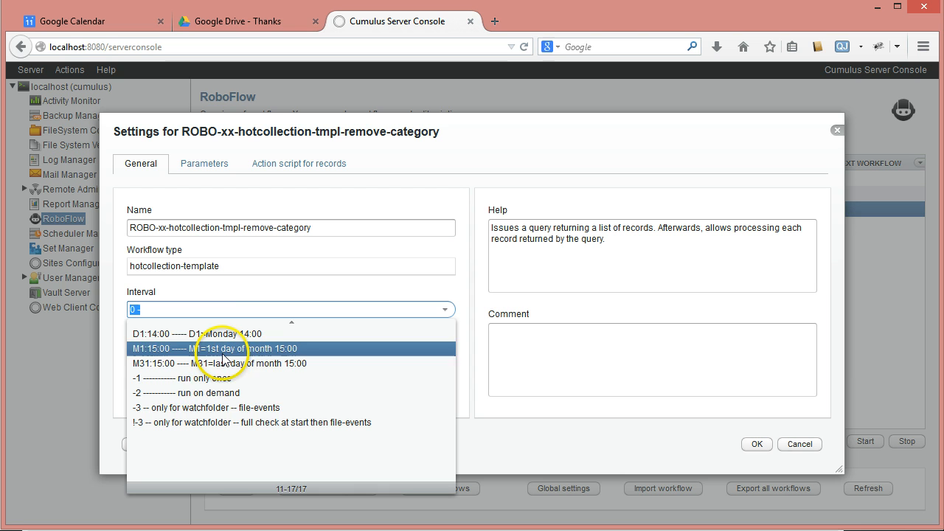
left_click(180, 393)
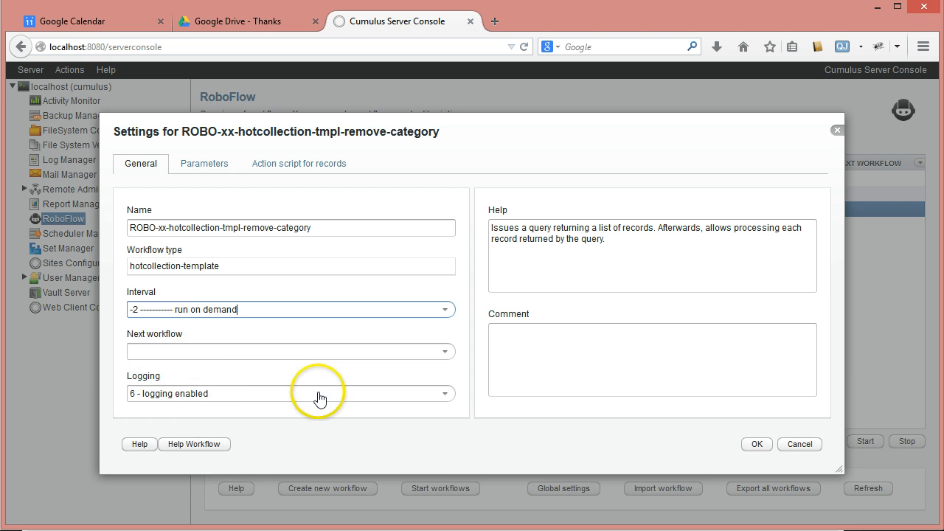
Set the workflow's Catalog parameter to Sample Catalog
left_click(208, 164)
double_click(344, 212)
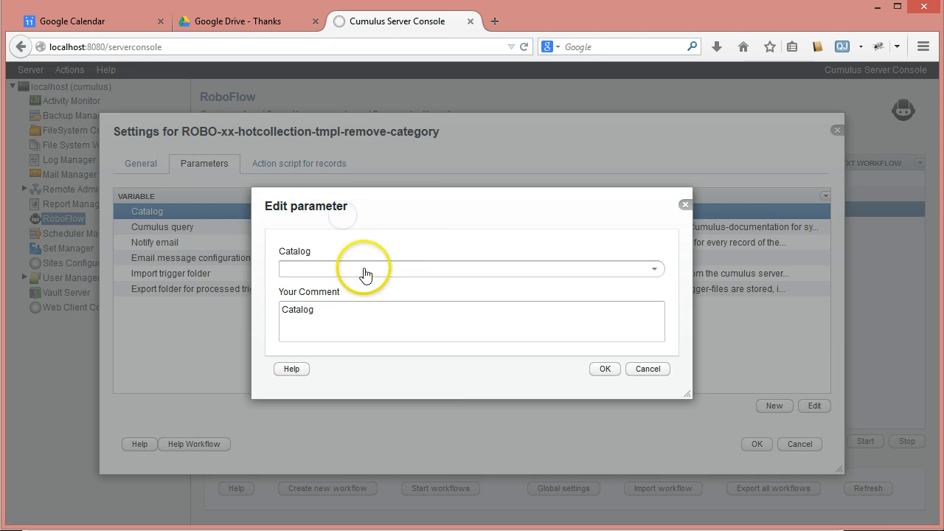
left_click(354, 270)
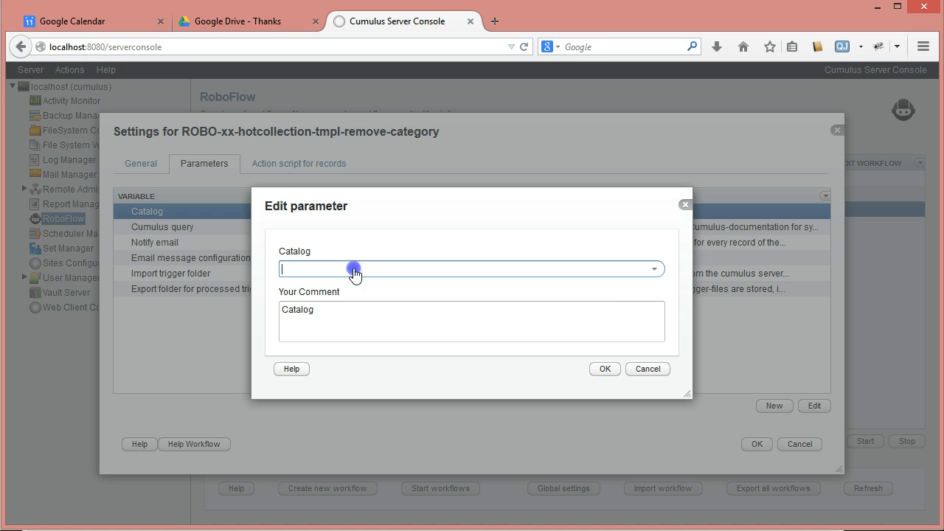
left_click(654, 269)
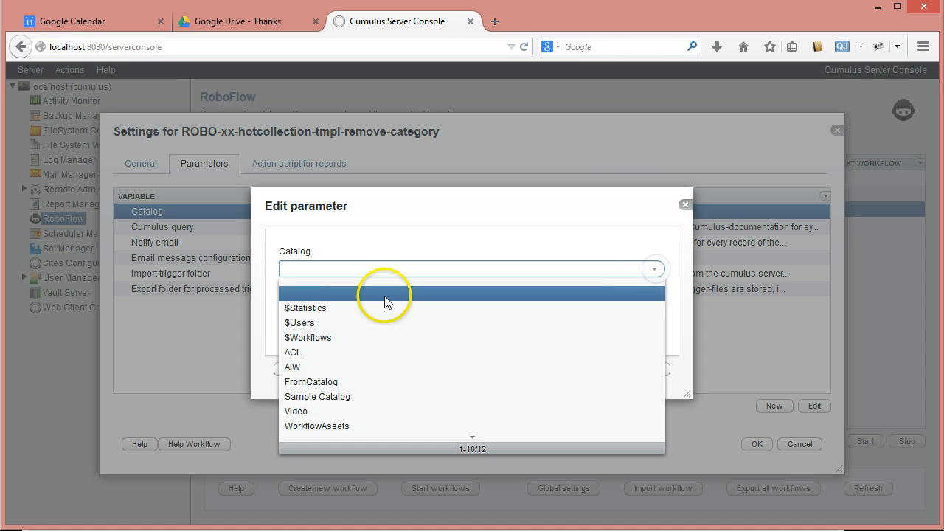
left_click(342, 396)
left_click(605, 369)
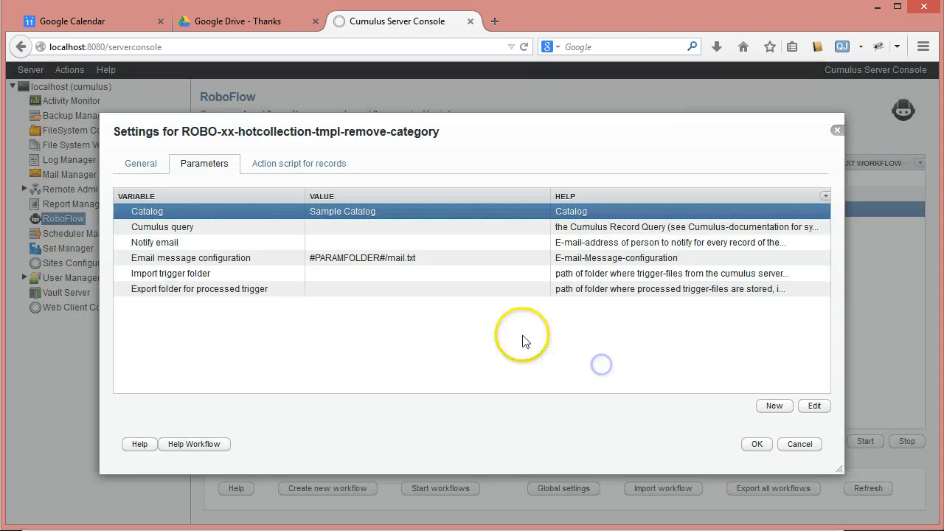
Set the workflow's Cumulus query parameter to ("Categories" == "test-delete")
double_click(350, 228)
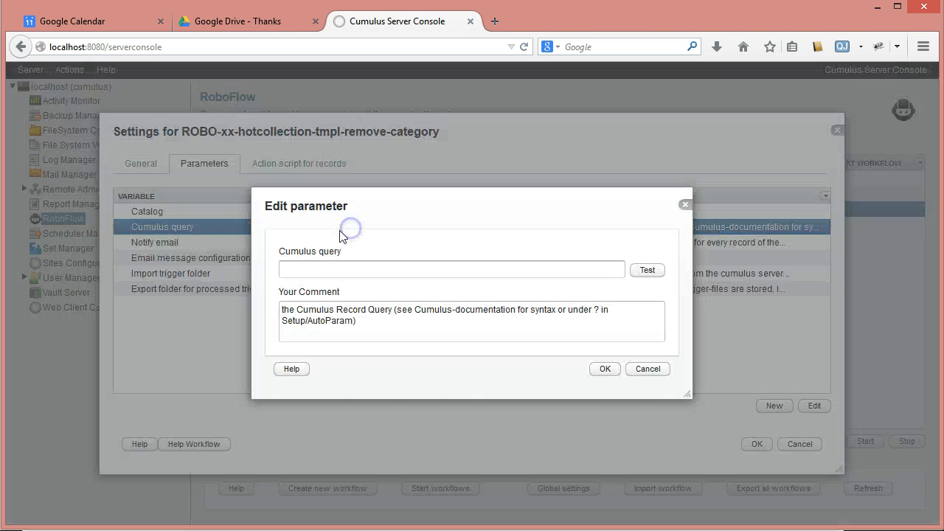
left_click(312, 273)
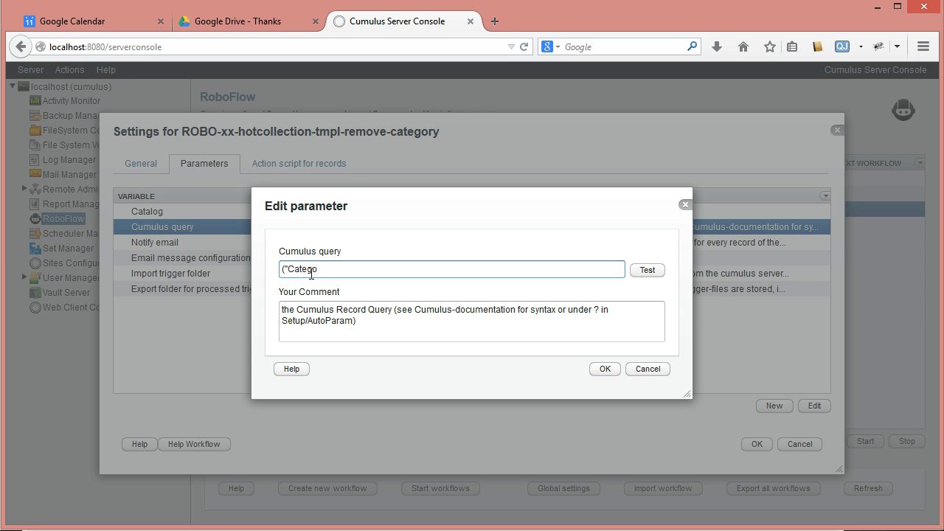
left_click(344, 211)
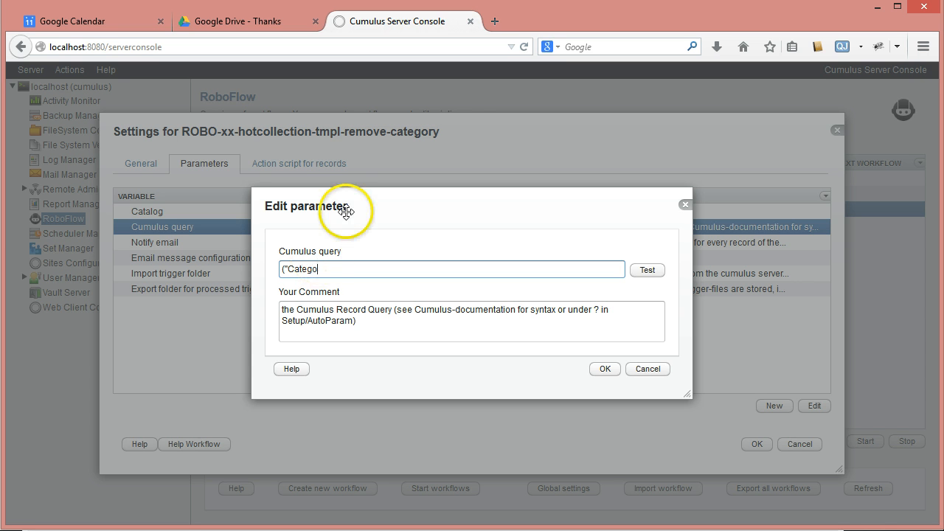
type("(\"Categories\" ==")
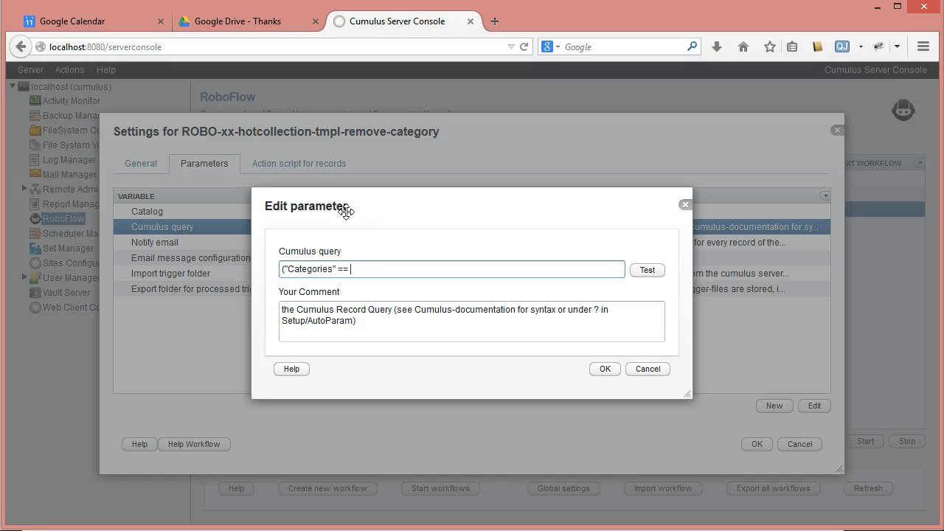
type("\"test-delete")
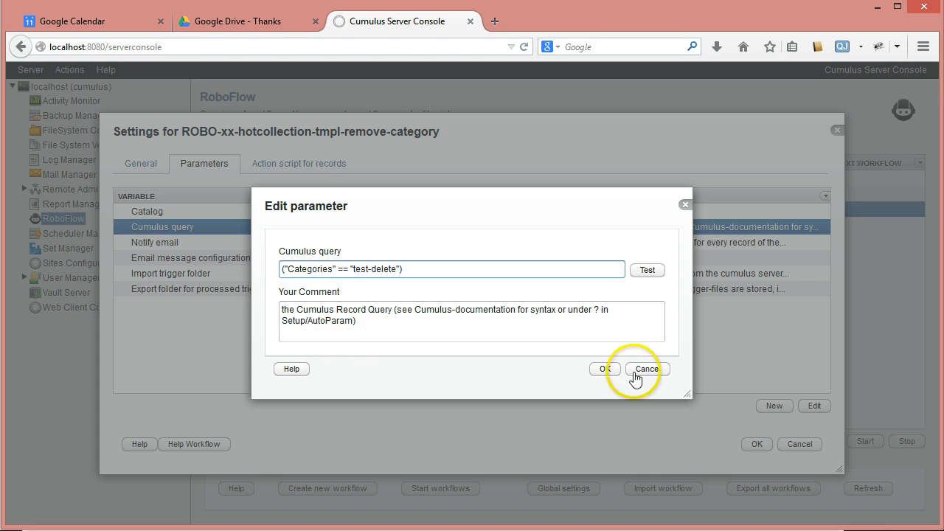
left_click(609, 373)
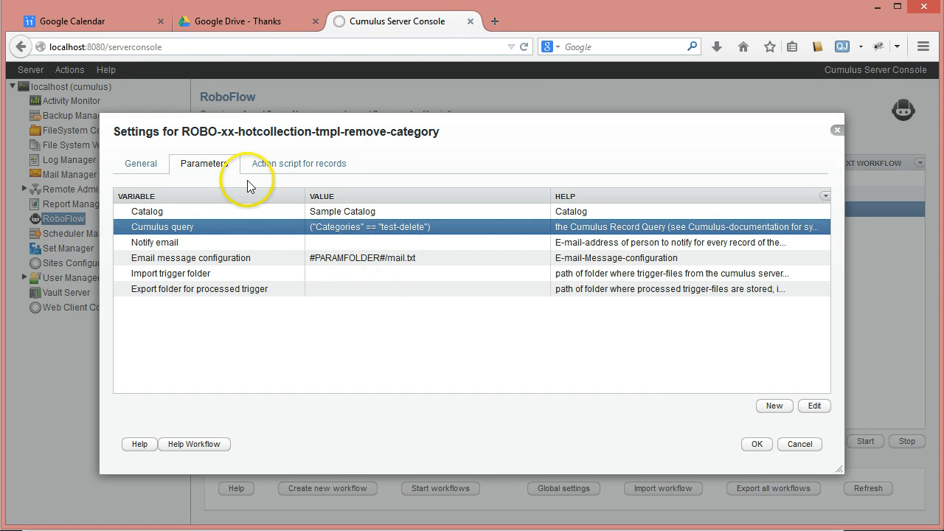
Add a process-categories-from-record action from the cumulus-category group to the action script for records
left_click(276, 165)
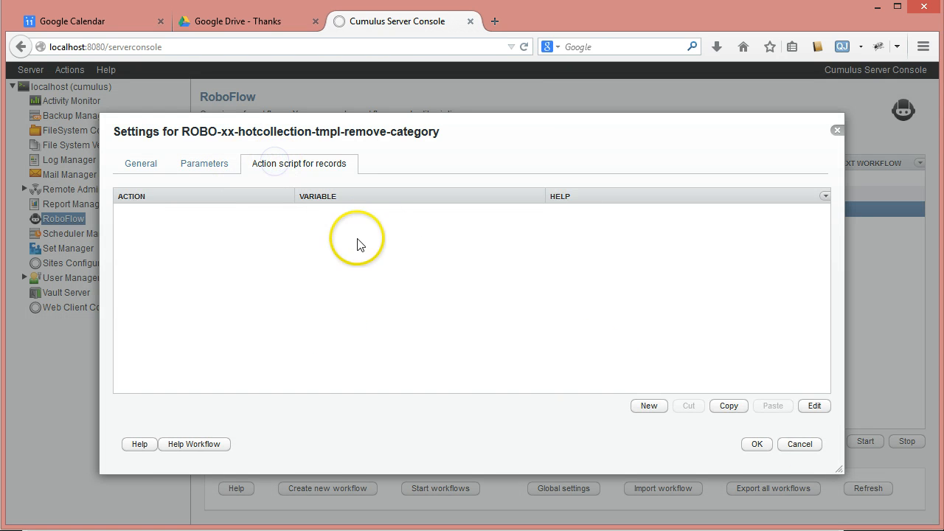
left_click(651, 406)
left_click(668, 244)
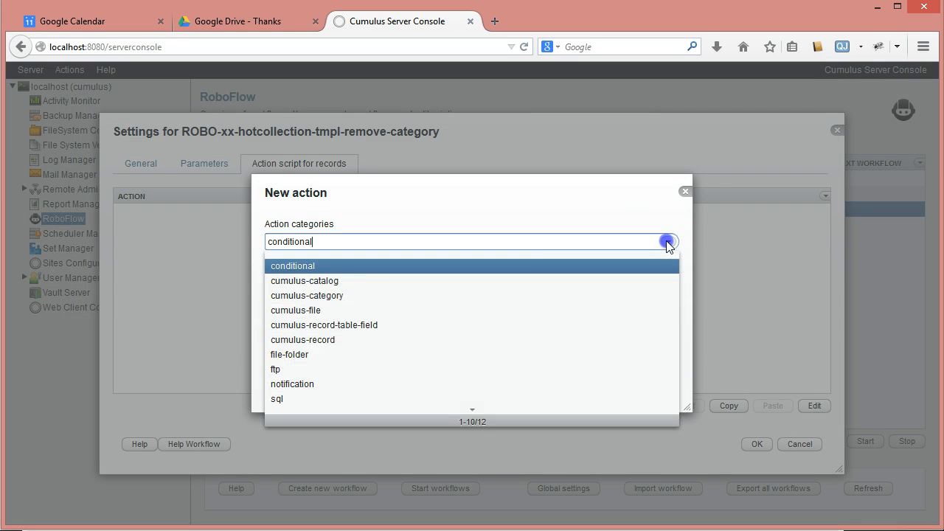
left_click(359, 295)
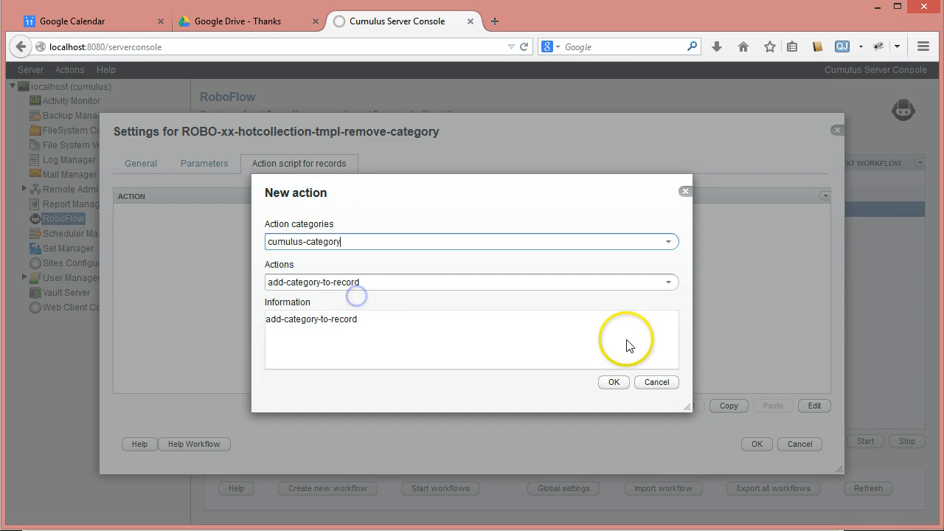
left_click(672, 283)
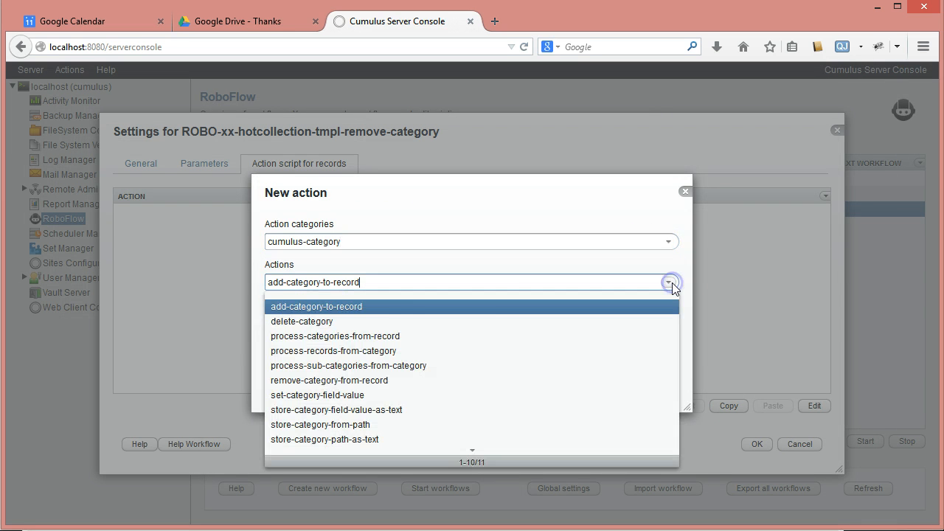
left_click(310, 338)
left_click(613, 382)
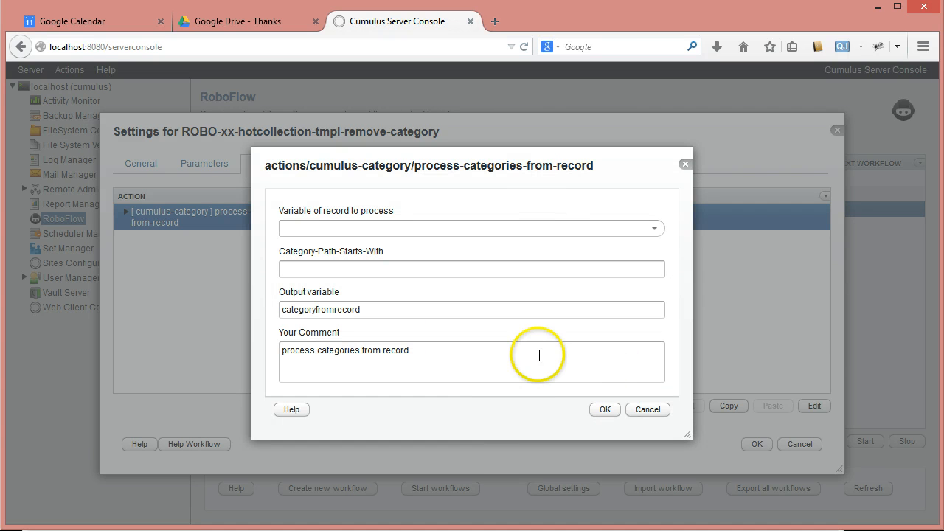
Configure the process-categories-from-record action with record variable hot and Category-Path-Starts-With /$Categories
left_click(654, 228)
left_click(344, 263)
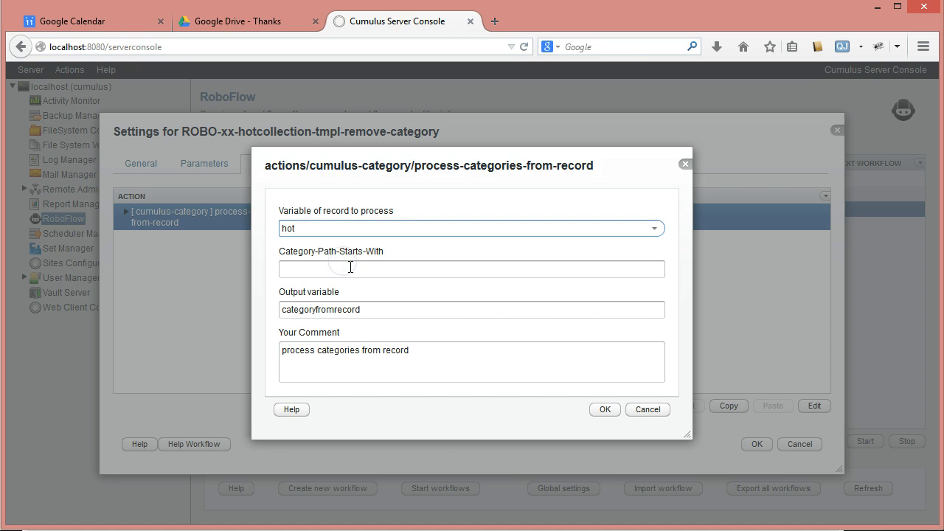
left_click(349, 267)
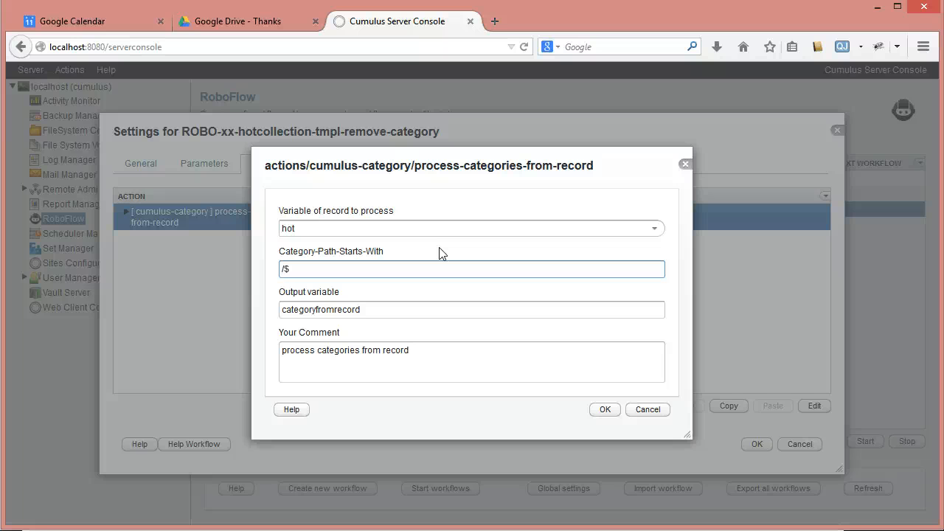
type("tegories")
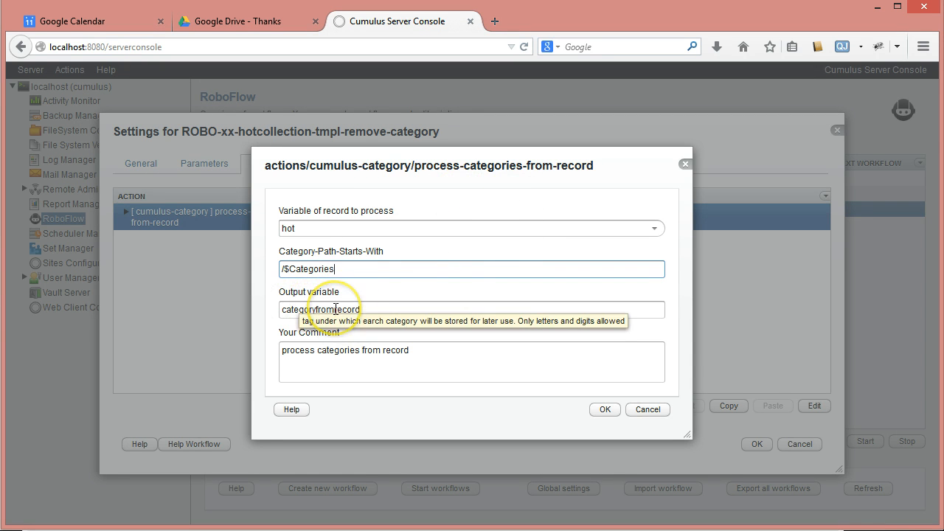
left_click(603, 409)
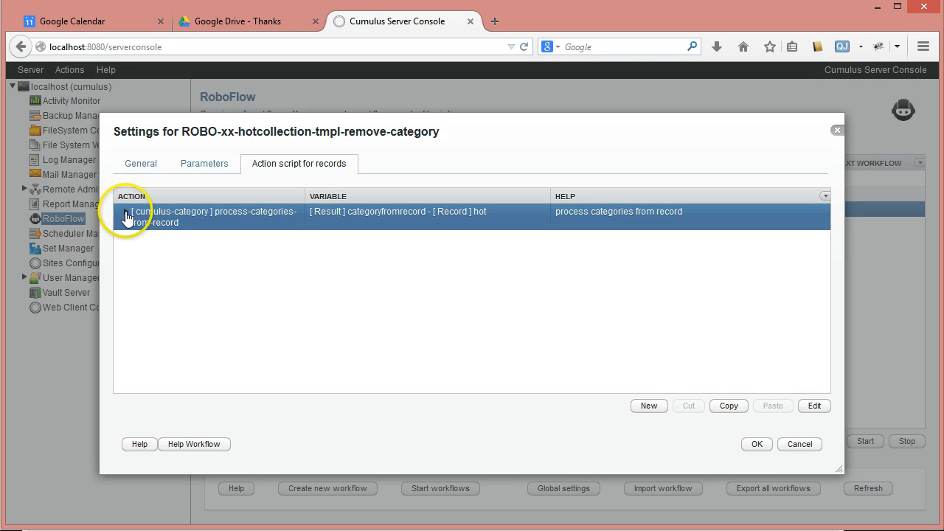
Add a cumulus-category action store-category-path-as-text nested inside the process-categories-from-record action
left_click(126, 212)
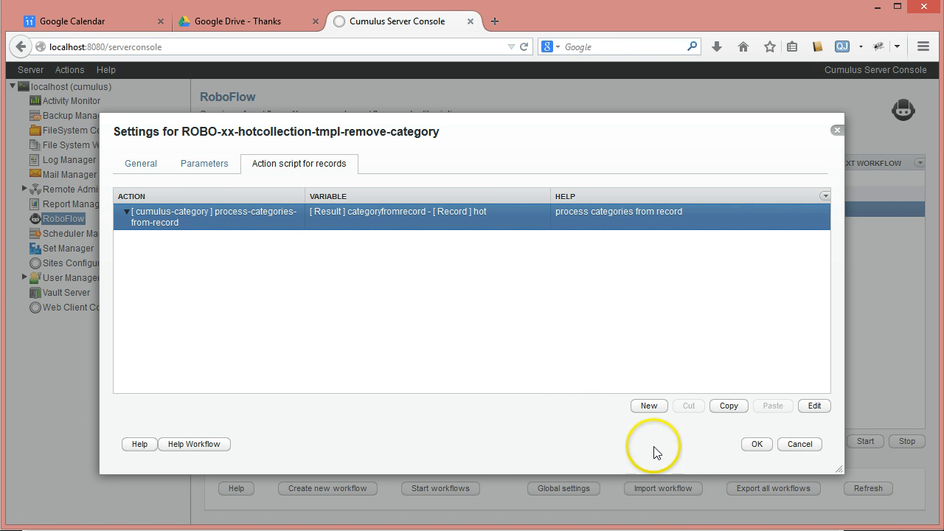
left_click(647, 408)
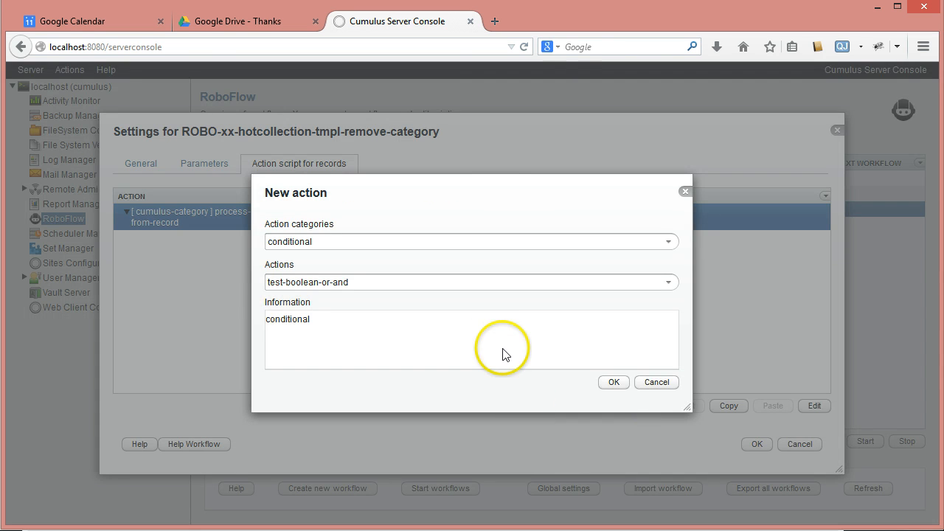
left_click(669, 243)
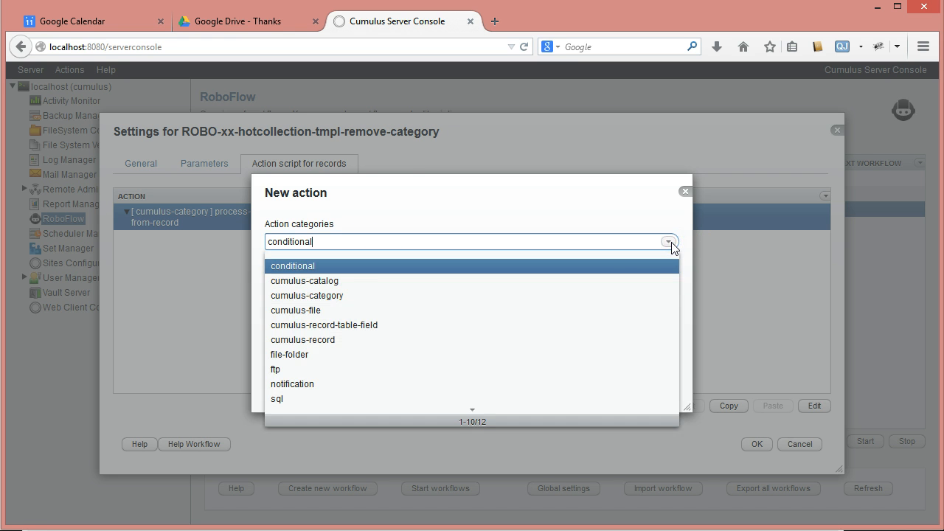
left_click(302, 295)
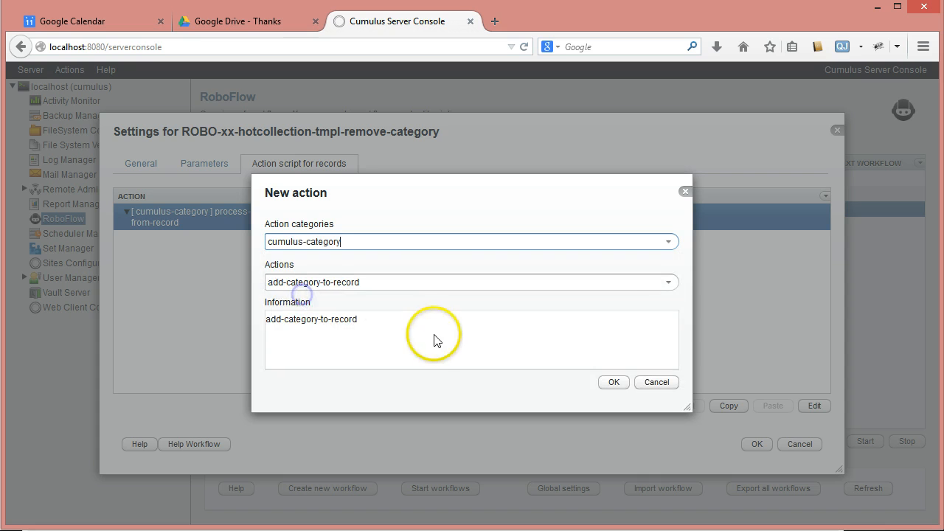
left_click(668, 284)
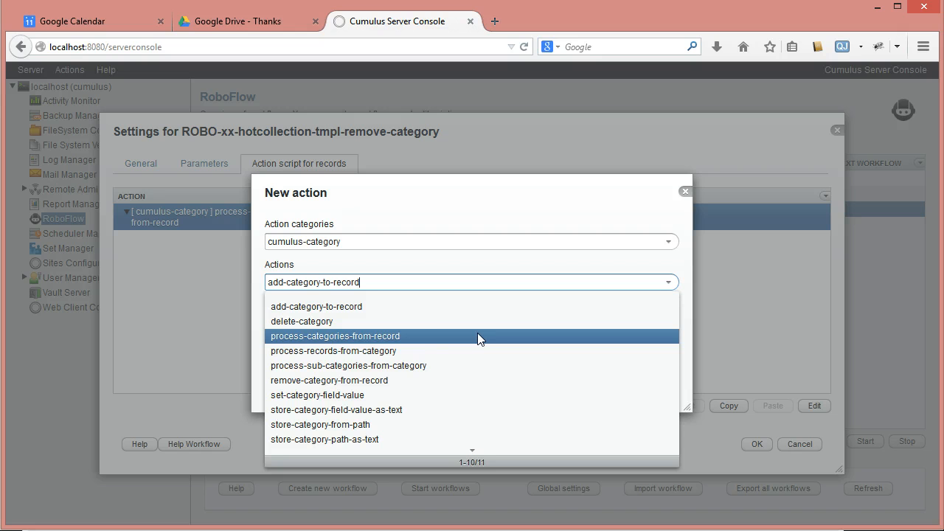
left_click(436, 337)
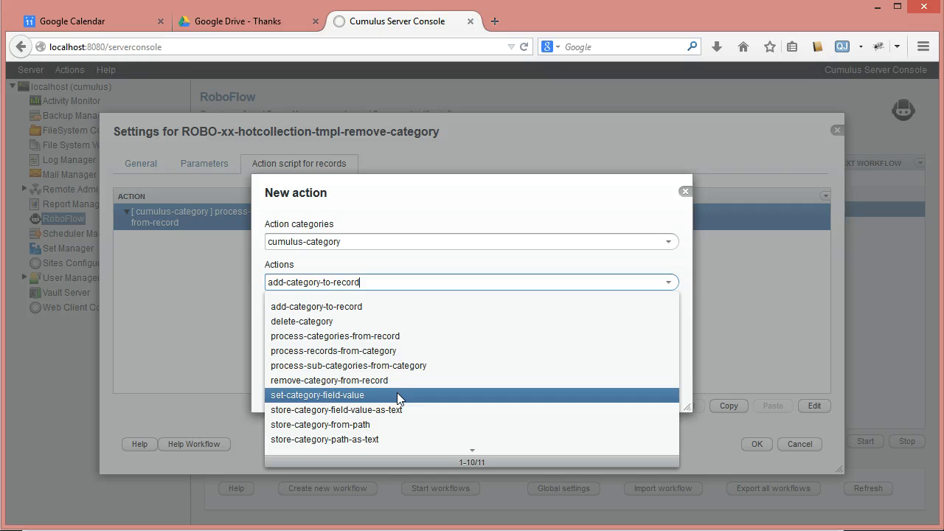
left_click(320, 432)
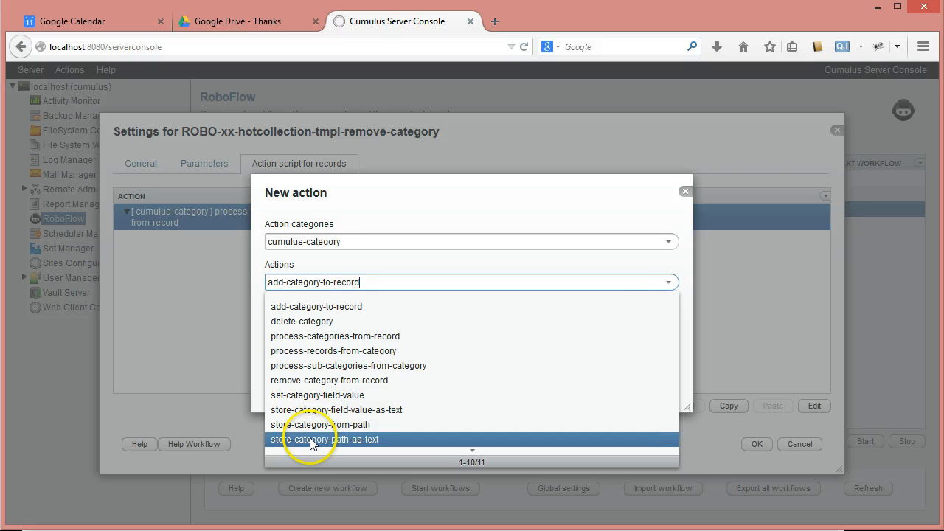
left_click(313, 440)
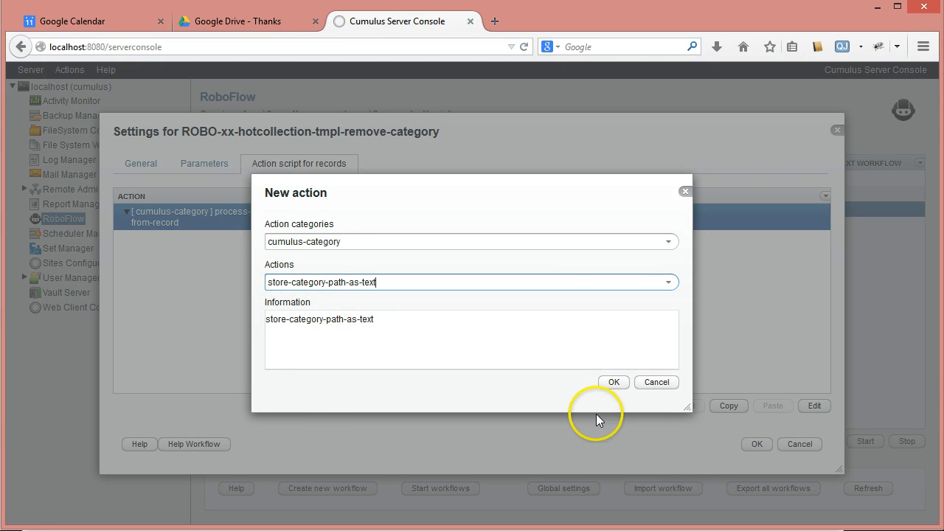
left_click(613, 383)
Set the store-category-path-as-text action's variable of category to process to categoryfromrecord
left_click(654, 248)
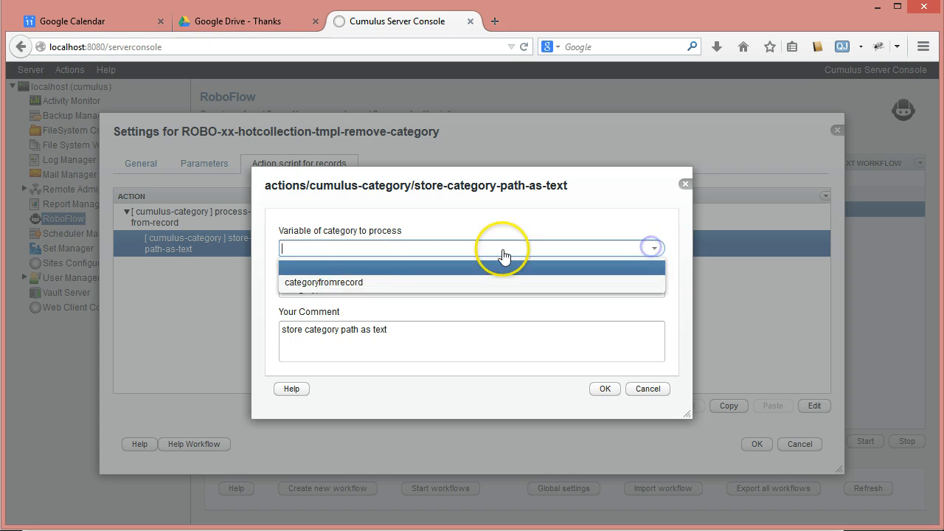
left_click(324, 285)
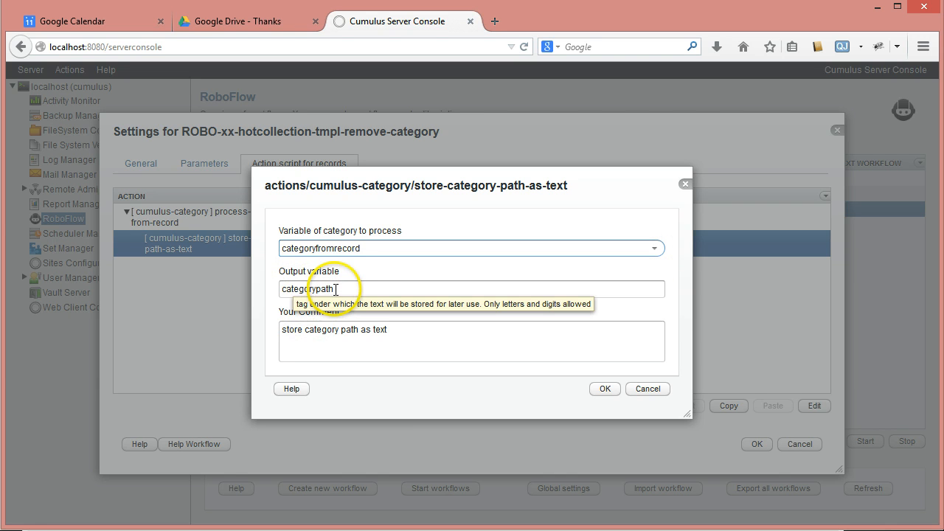
left_click(605, 389)
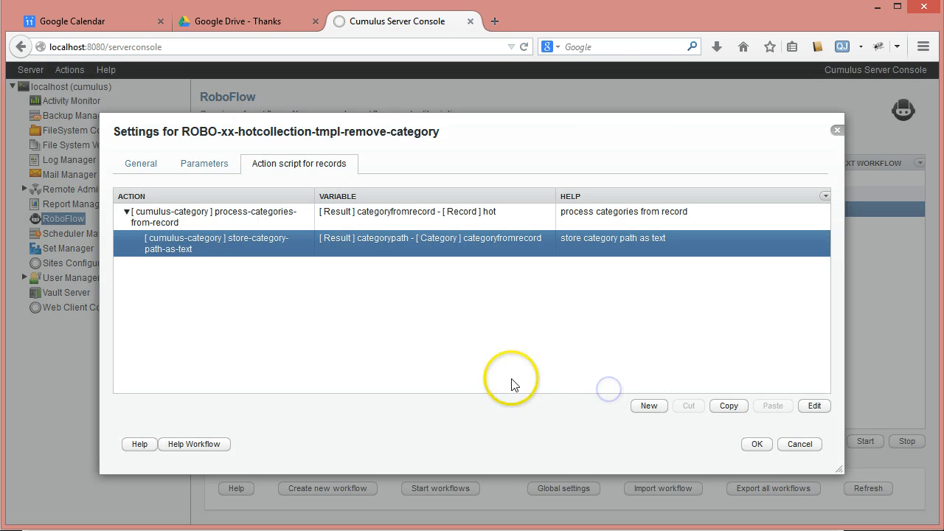
Add a write-text-to-log action from the notification group below the store-category-path-as-text action
left_click(649, 406)
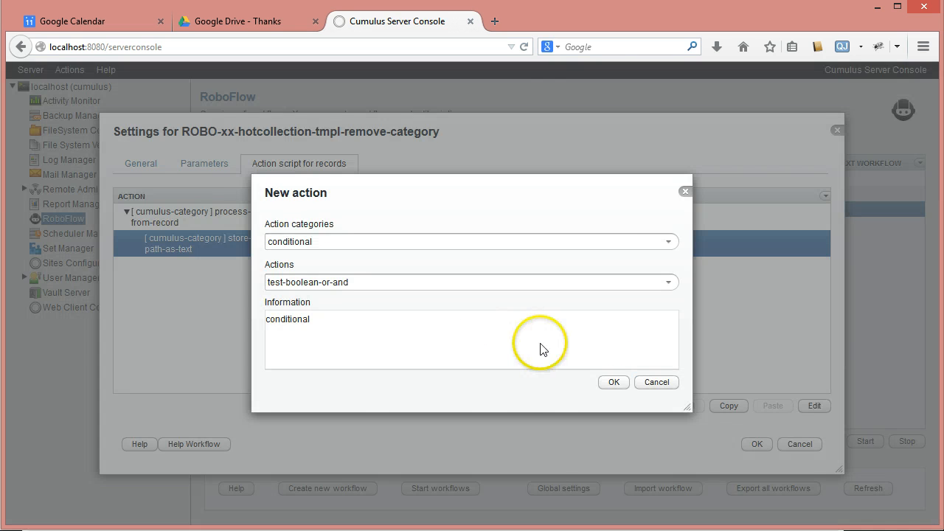
left_click(666, 242)
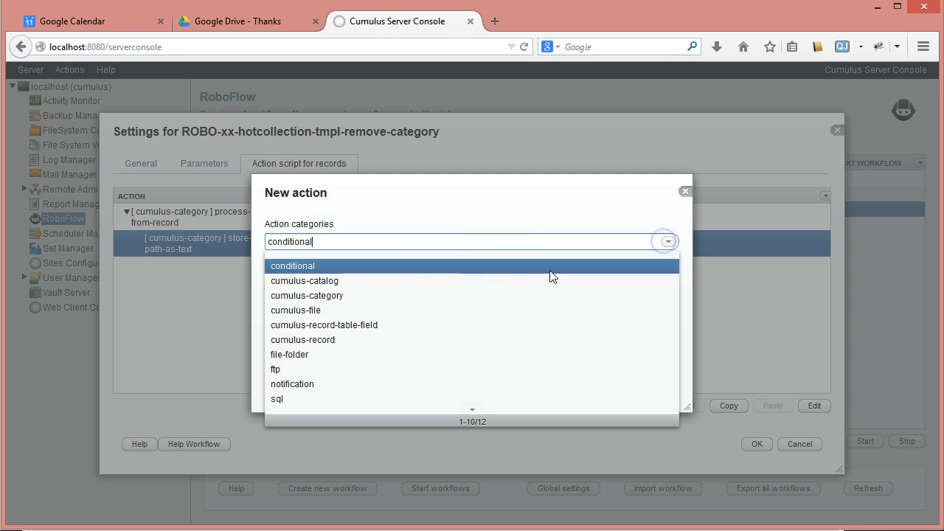
left_click(339, 384)
left_click(669, 282)
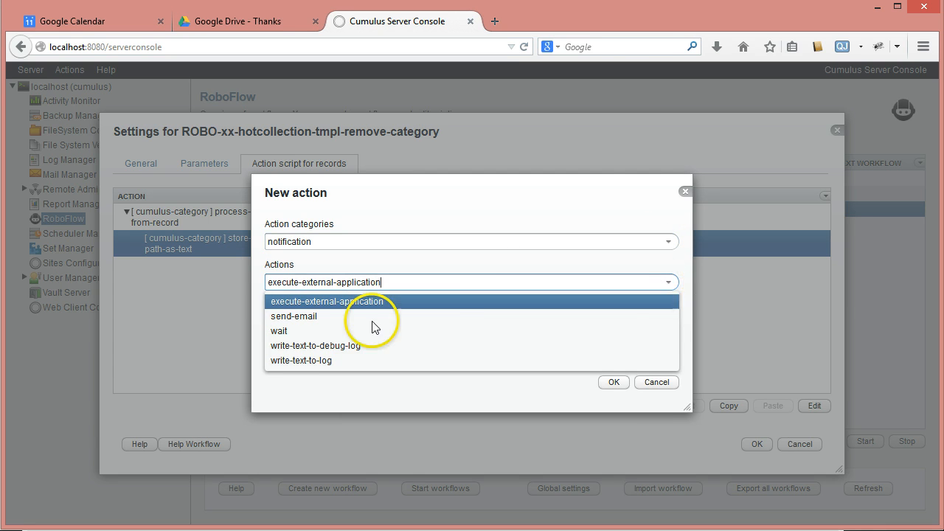
left_click(307, 360)
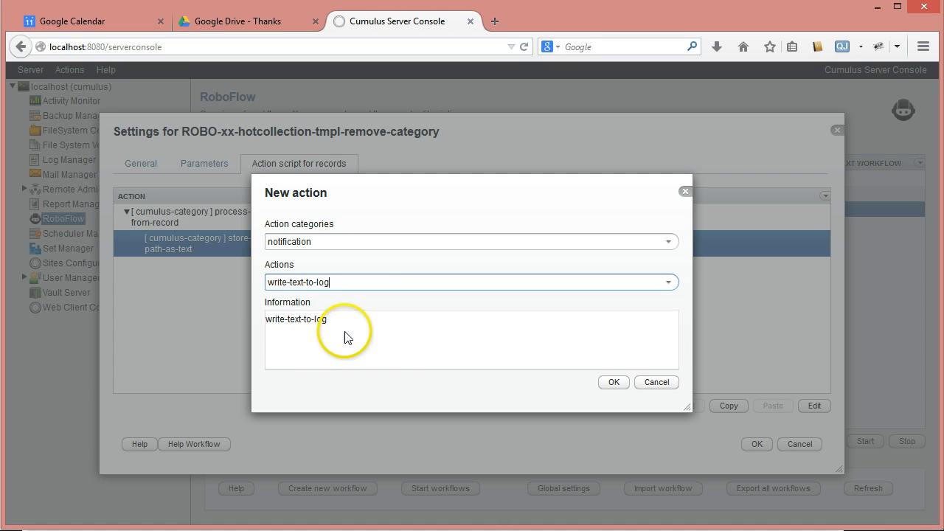
left_click(613, 382)
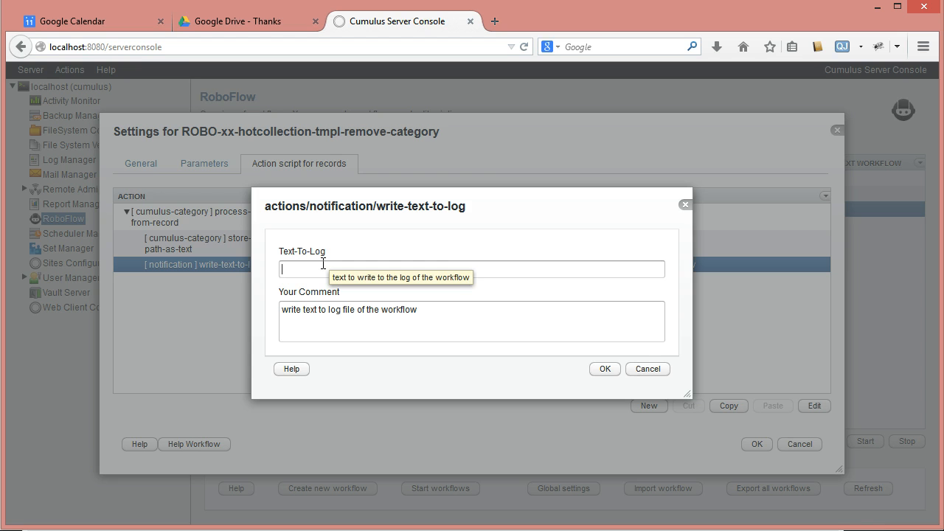
Set the write-text-to-log action's Text-To-Log to "category to delete:#TAG(categorypath)TAG#" and save the action
type("categ")
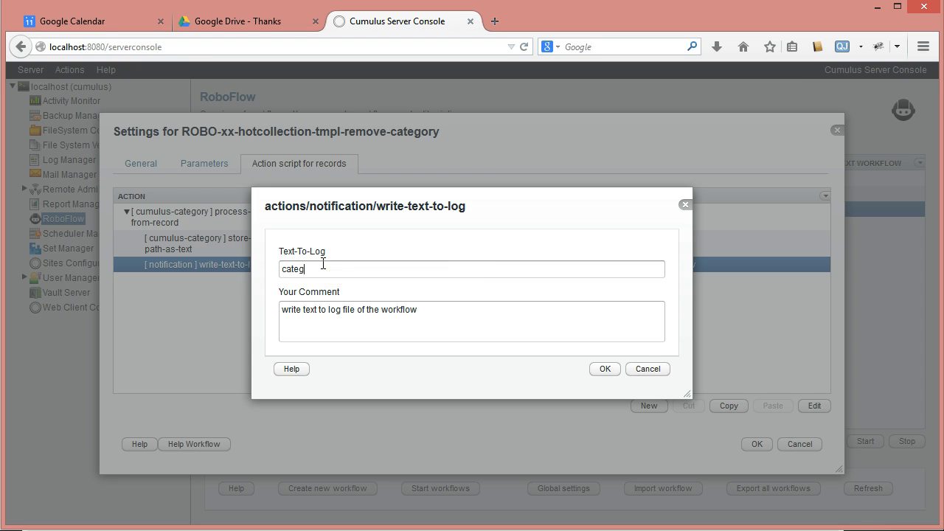
type("ory to delete:#TAG()")
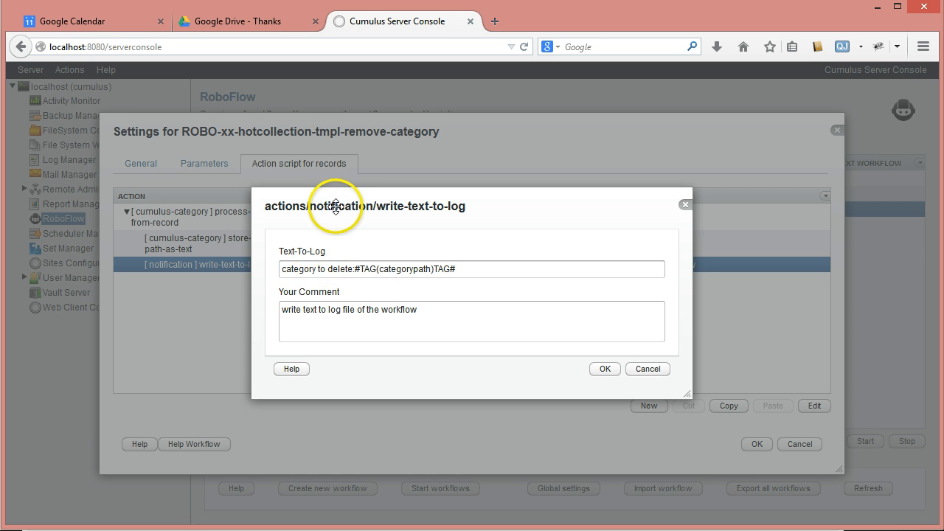
left_click_drag(335, 206, 346, 317)
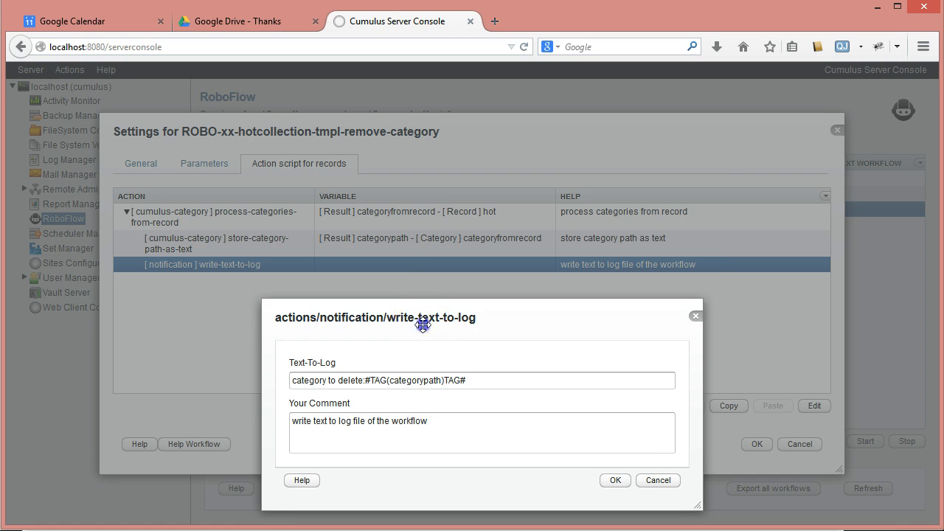
left_click_drag(423, 320, 441, 190)
left_click(629, 347)
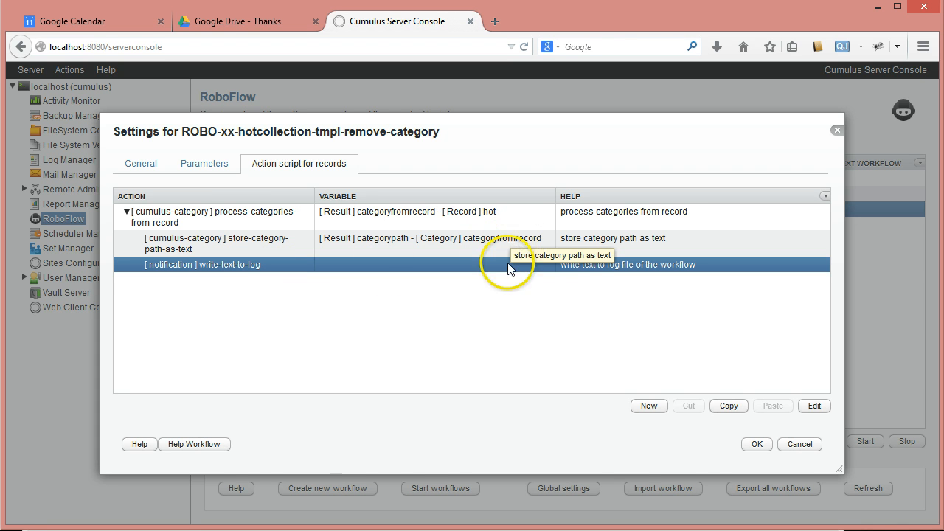
Change the write-text-to-log action's comment to "write categorypath to log file"
double_click(428, 265)
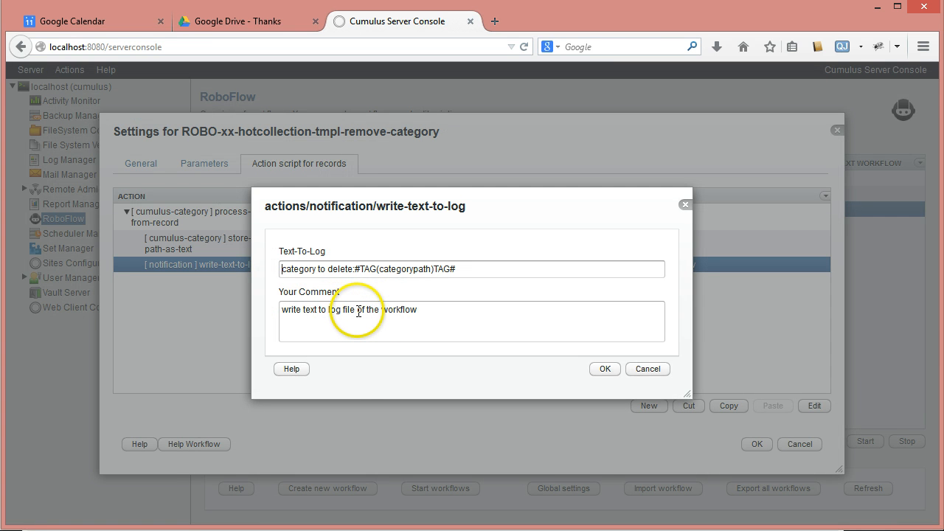
double_click(317, 310)
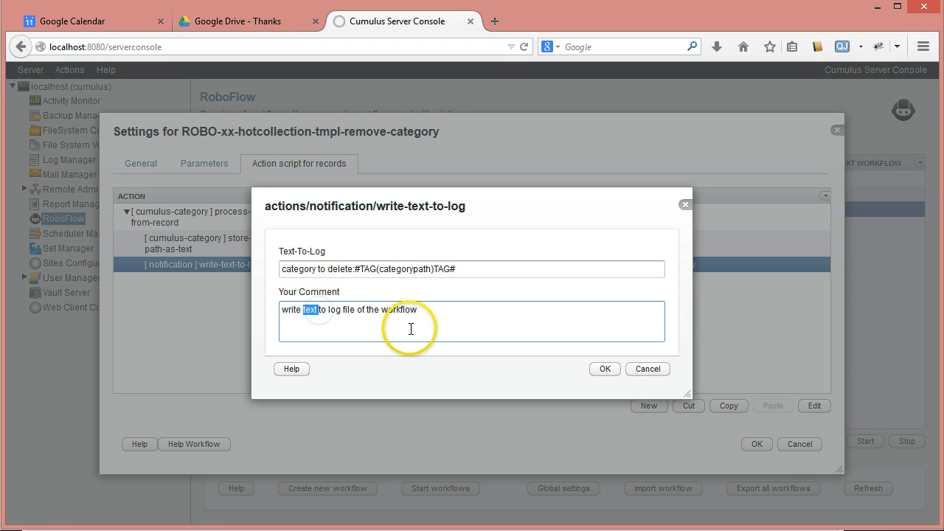
type("categorypath")
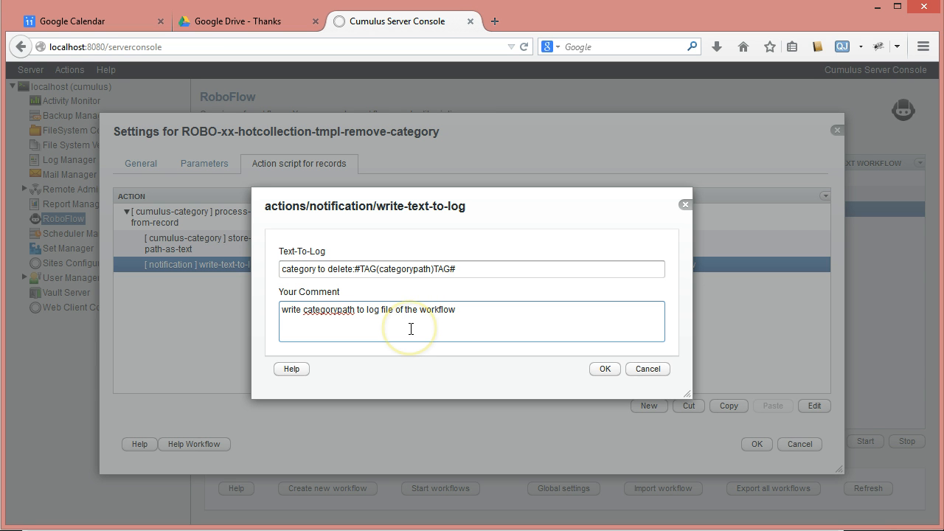
key("End")
key("BackSpace")
key("BackSpace")
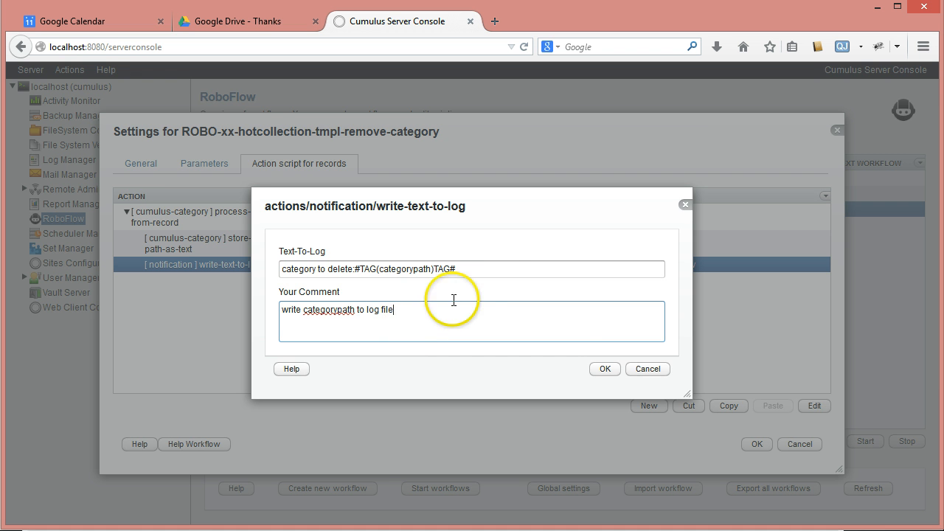
left_click(601, 368)
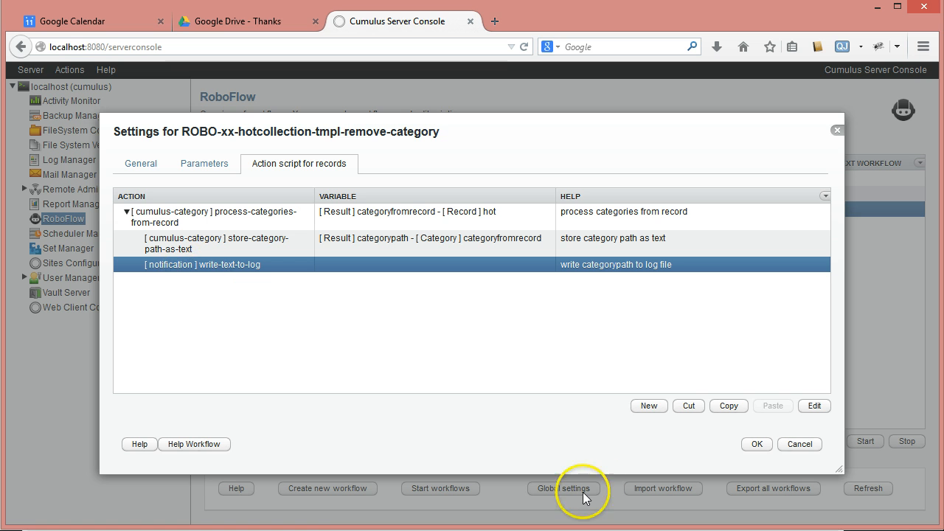
Add a remove-category-from-record action from the cumulus-category group below the write-text-to-log action
left_click(647, 407)
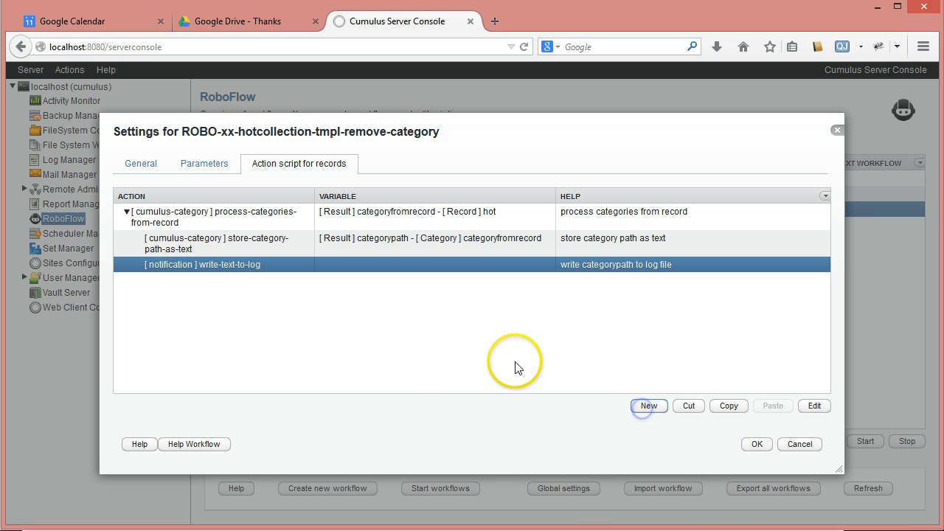
left_click(668, 243)
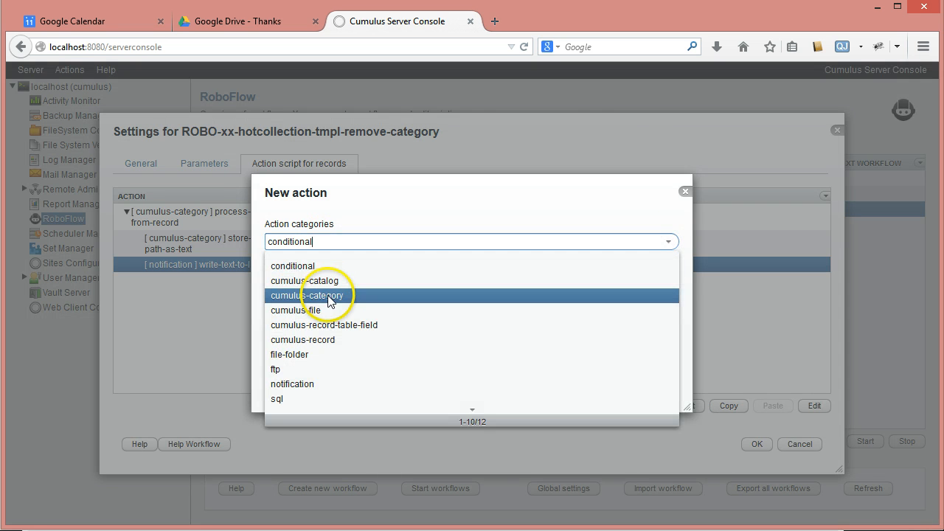
left_click(328, 296)
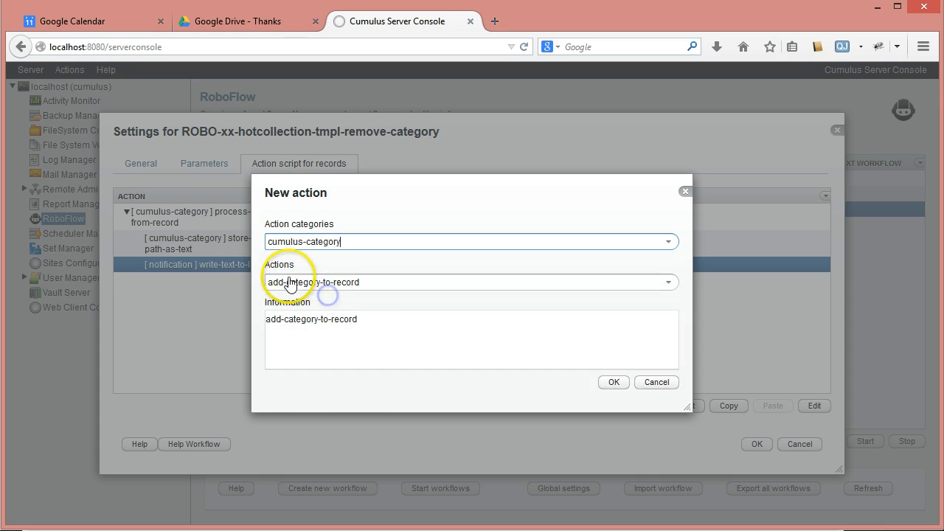
left_click(666, 284)
left_click(317, 380)
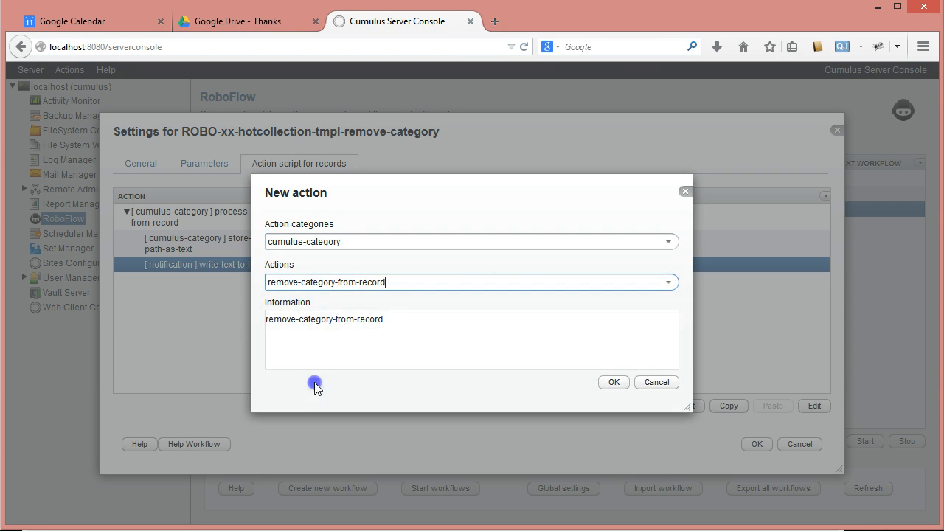
left_click(613, 383)
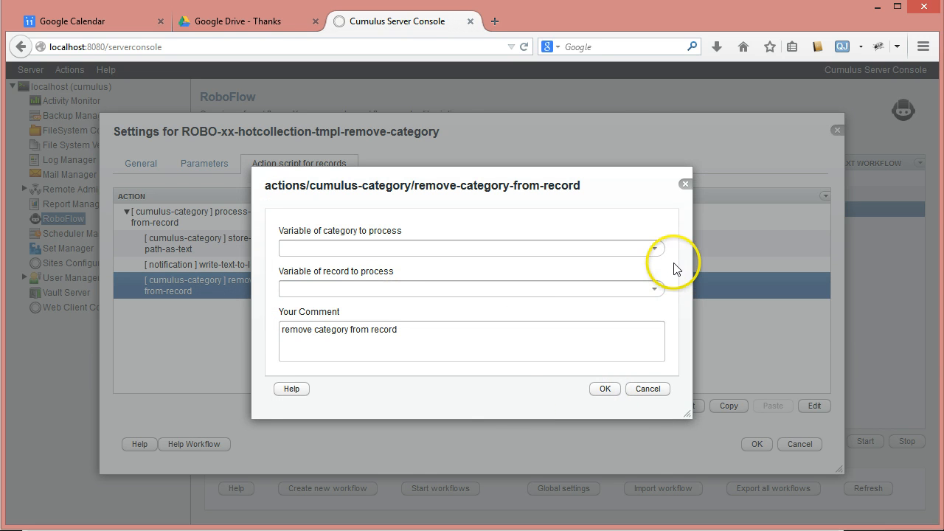
Configure the remove-category-from-record action with category variable categoryfromrecord and record variable hot
left_click(655, 249)
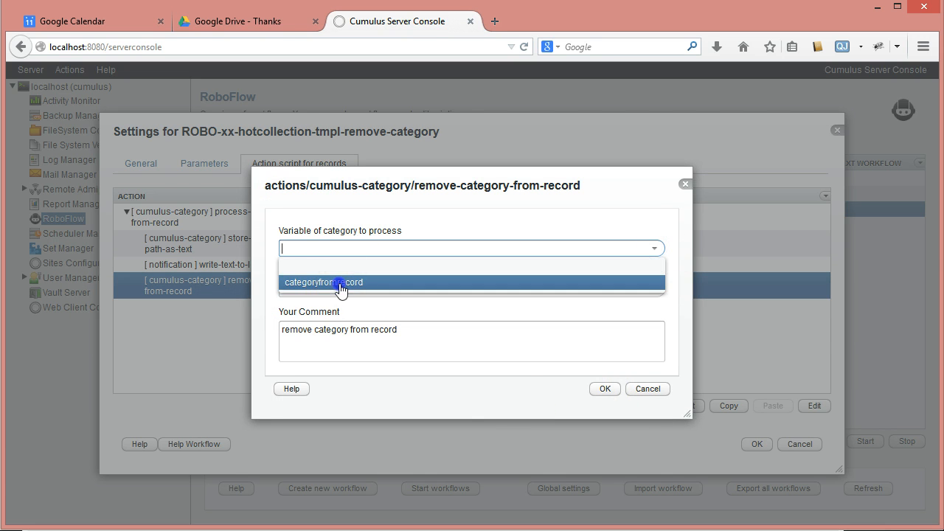
left_click(341, 288)
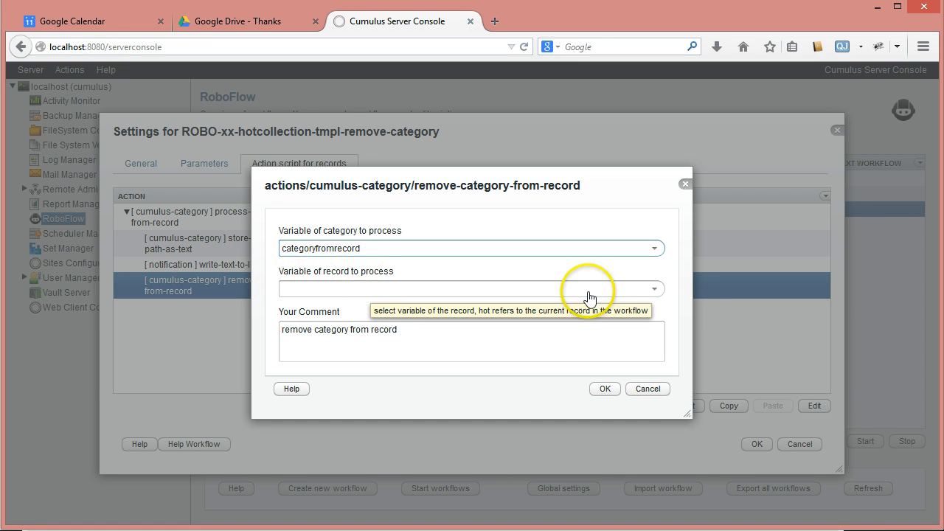
left_click(654, 288)
left_click(301, 324)
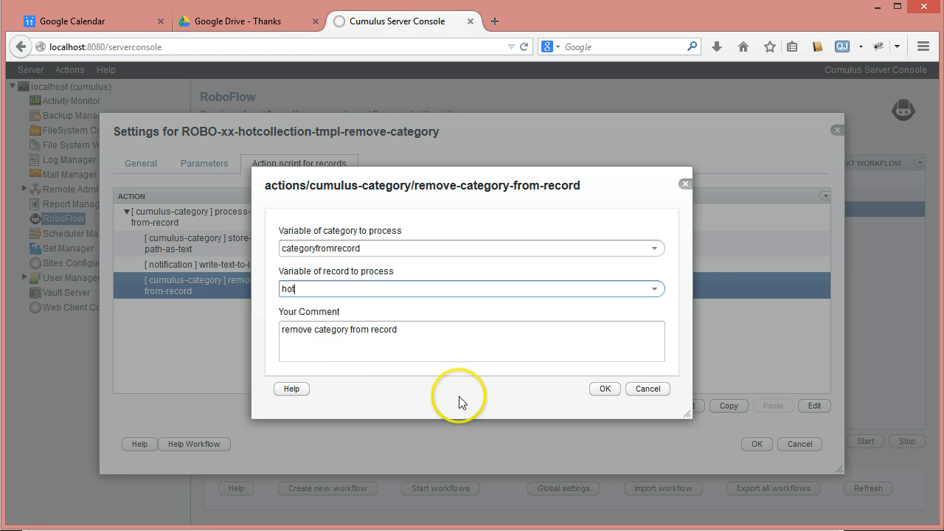
left_click(604, 391)
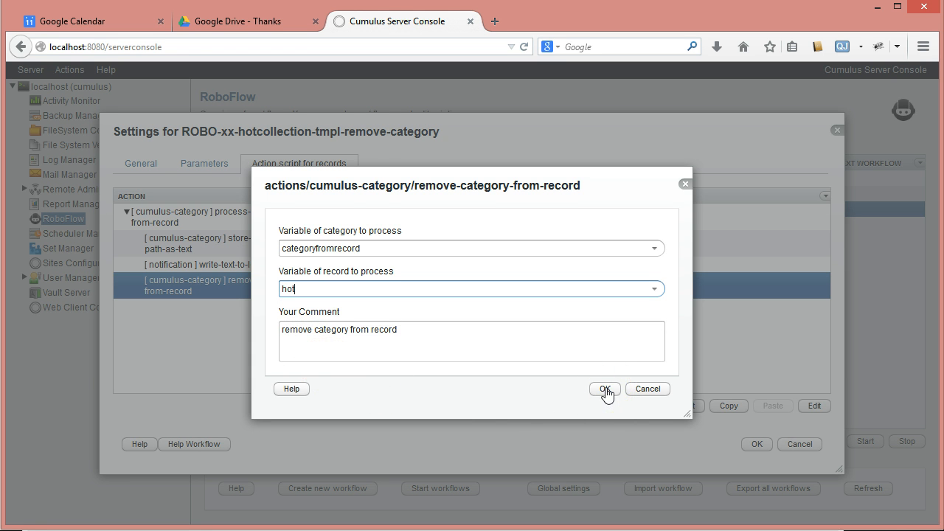
left_click(606, 390)
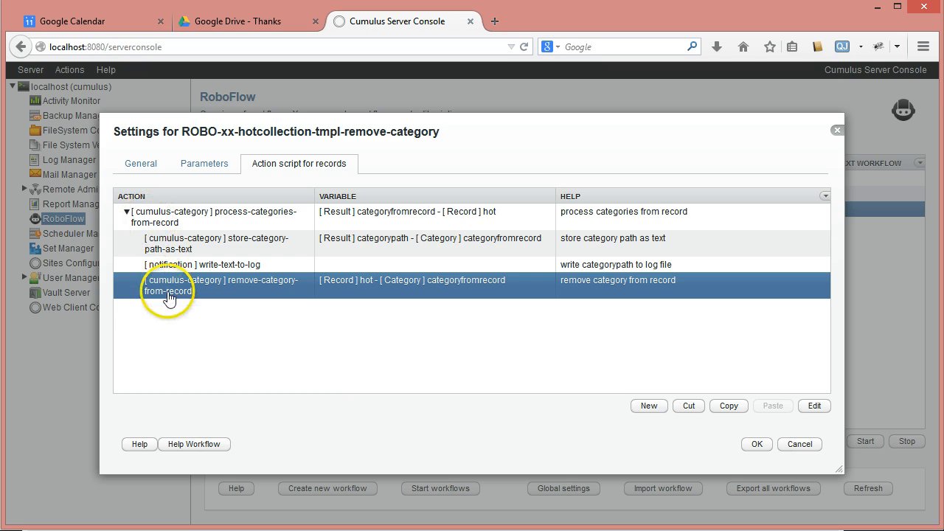
Collapse the process-categories-from-record action and add a cumulus-category action add-category-to-record after it at the same level
left_click(127, 212)
left_click(193, 223)
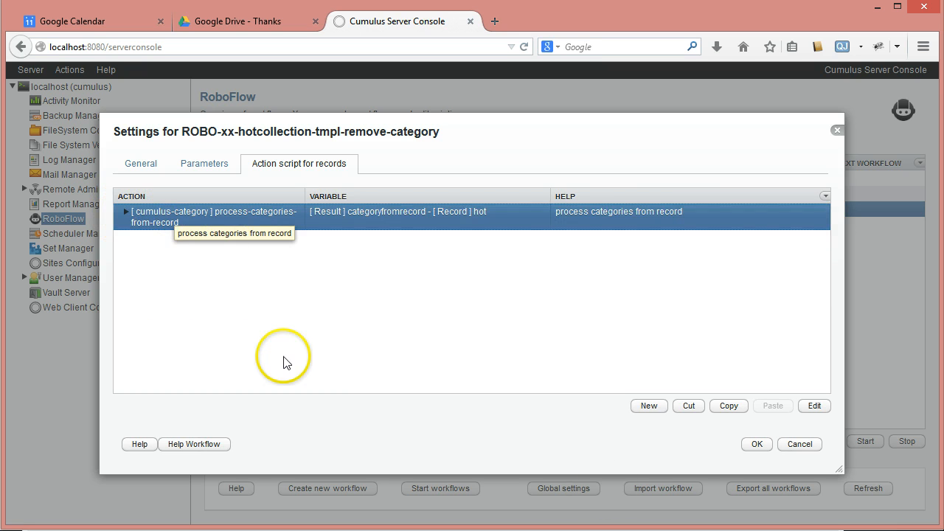
left_click(649, 405)
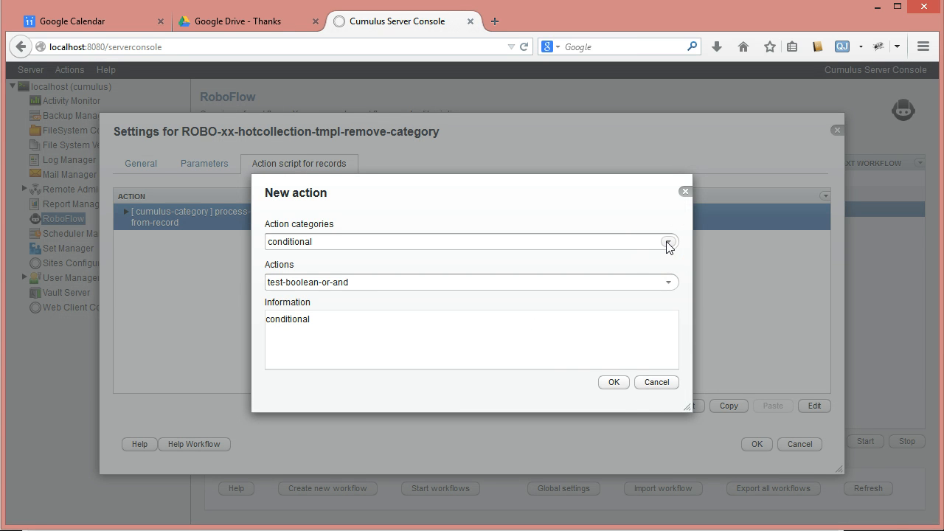
left_click(668, 243)
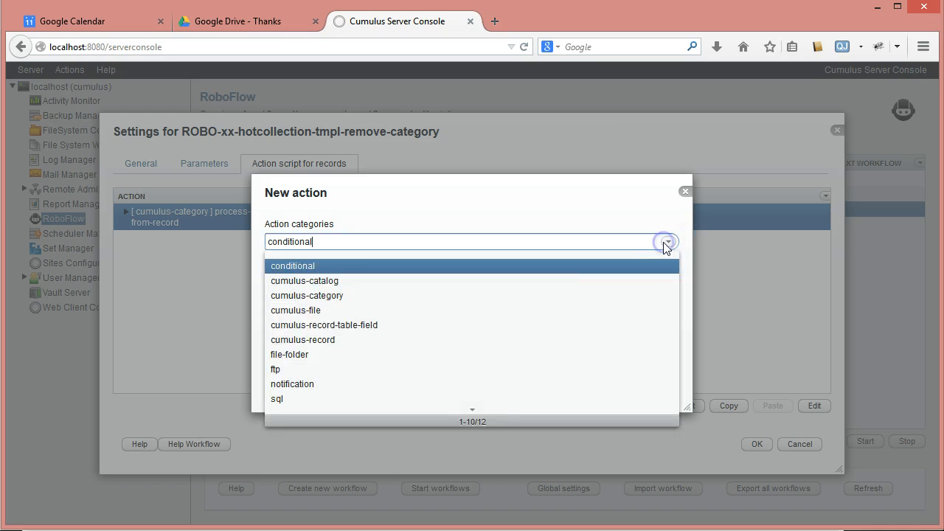
left_click(334, 296)
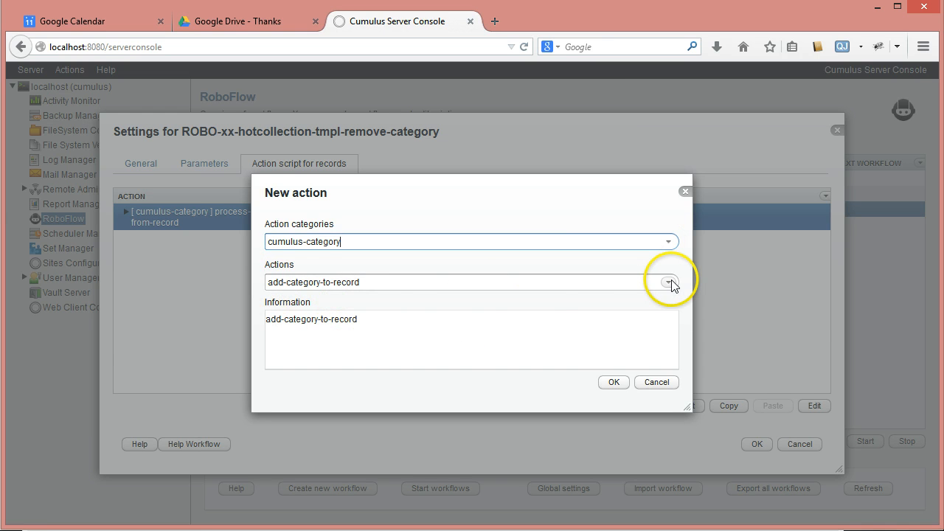
left_click(613, 383)
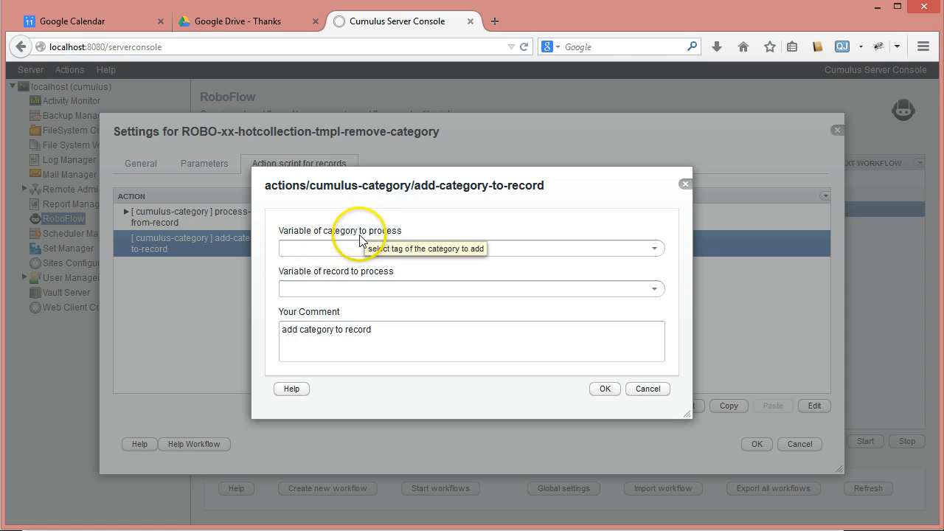
Set the add-category-to-record action's record variable to hot and its comment to "add new category to record", leaving the category variable empty
left_click(654, 249)
left_click(654, 247)
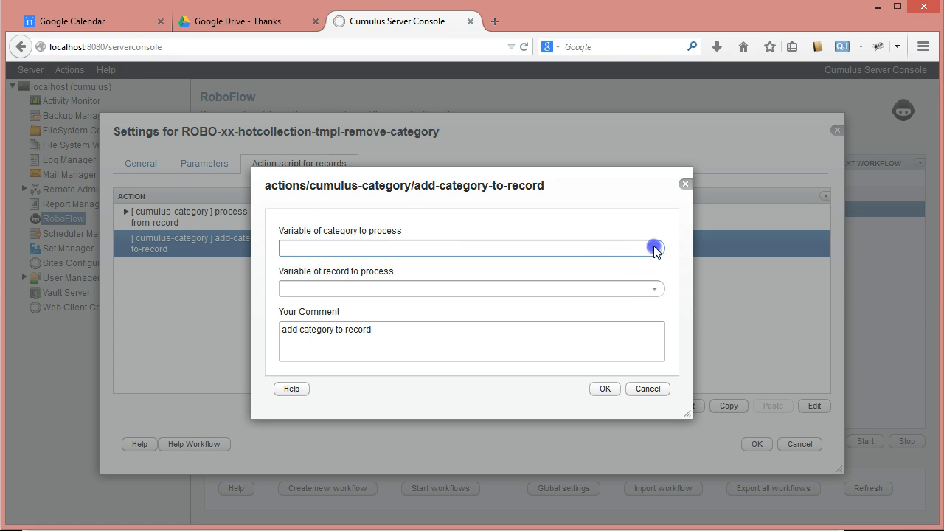
left_click(653, 290)
left_click(296, 317)
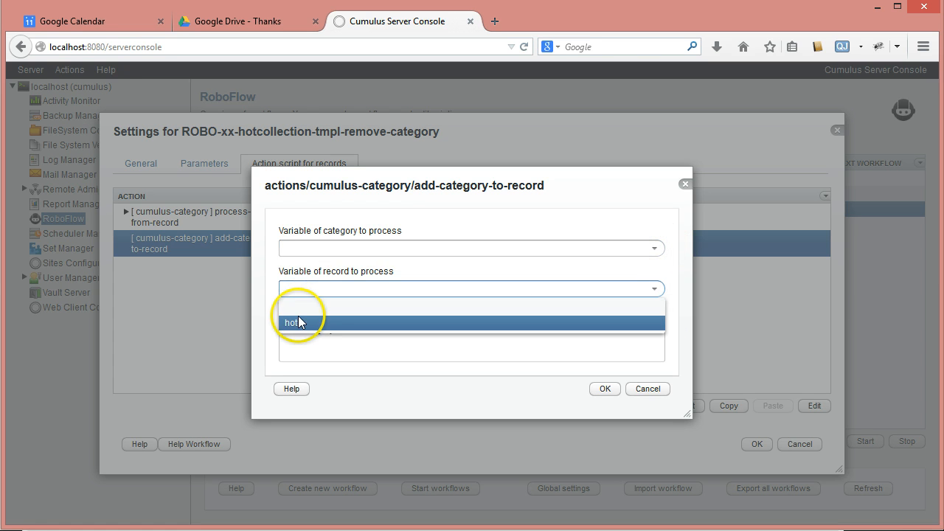
left_click(301, 341)
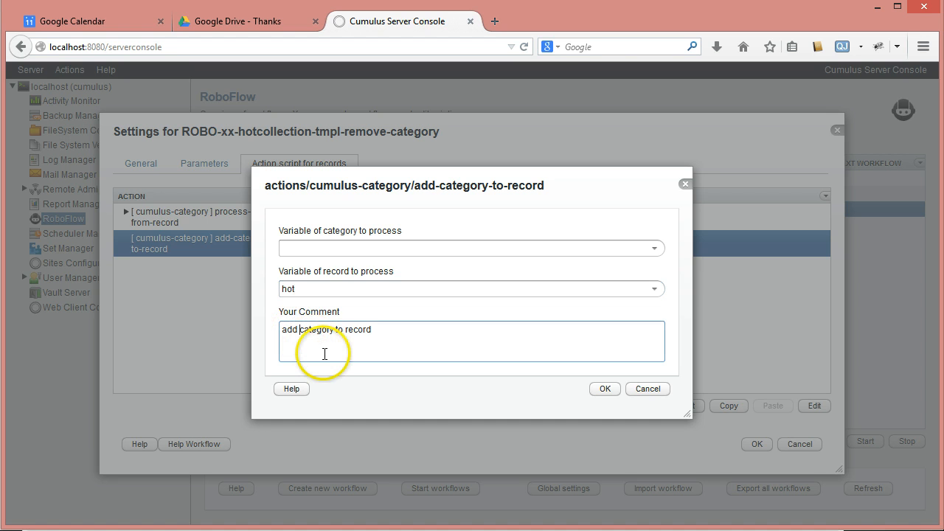
type("new")
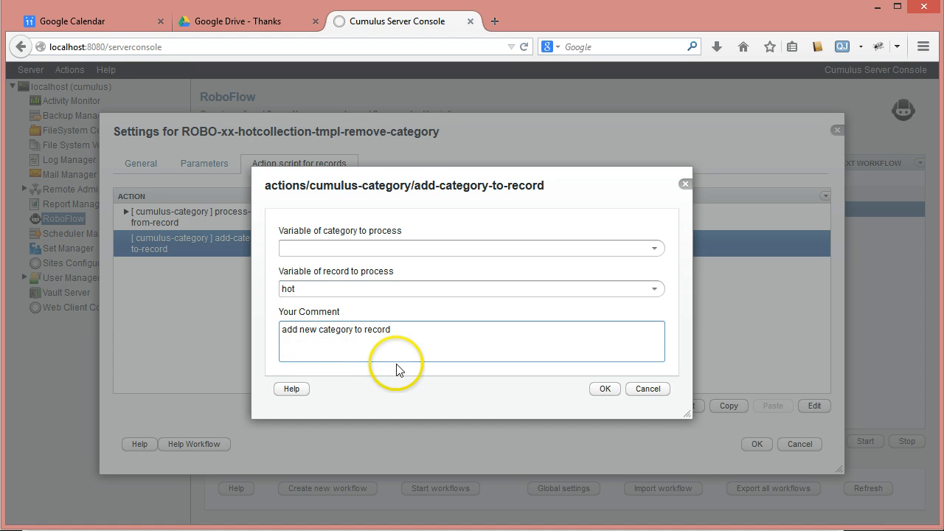
left_click(605, 389)
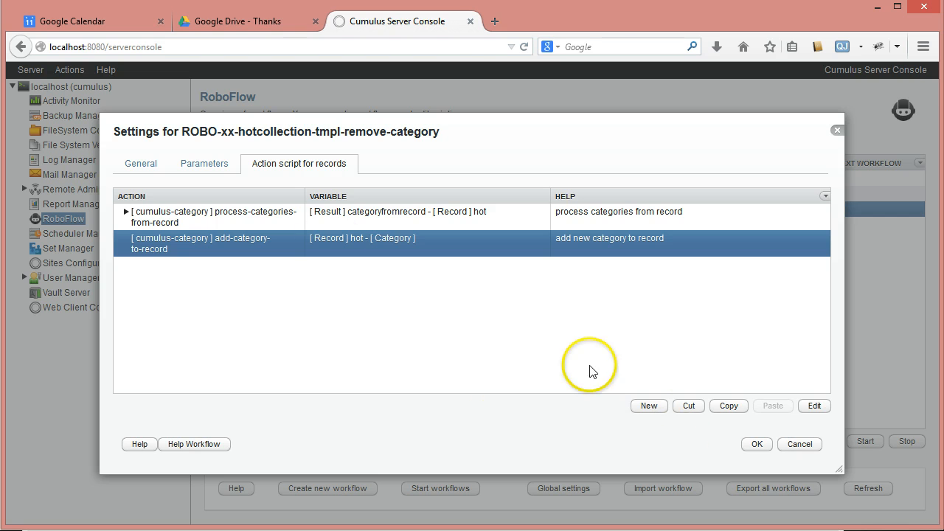
Add a store-category-from-path action from the cumulus-category group directly after the process-categories-from-record action
left_click(234, 220)
left_click(649, 405)
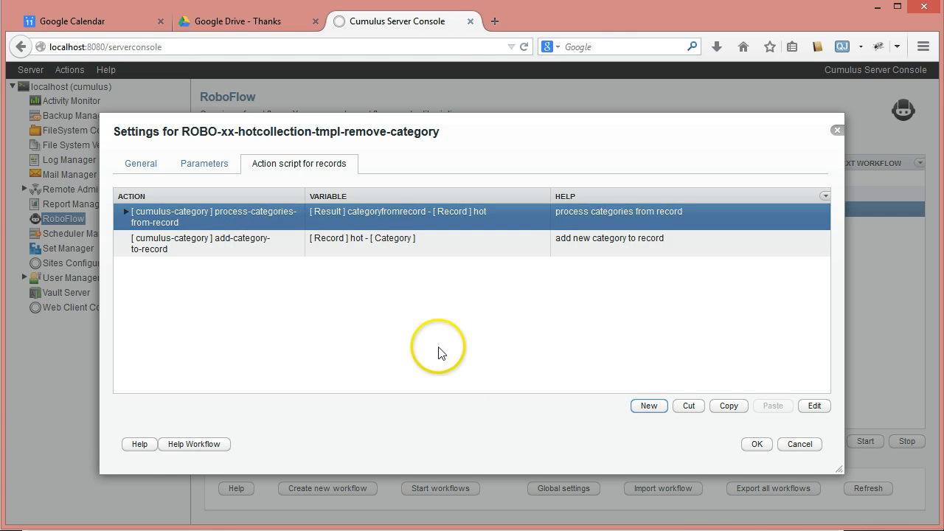
left_click(667, 242)
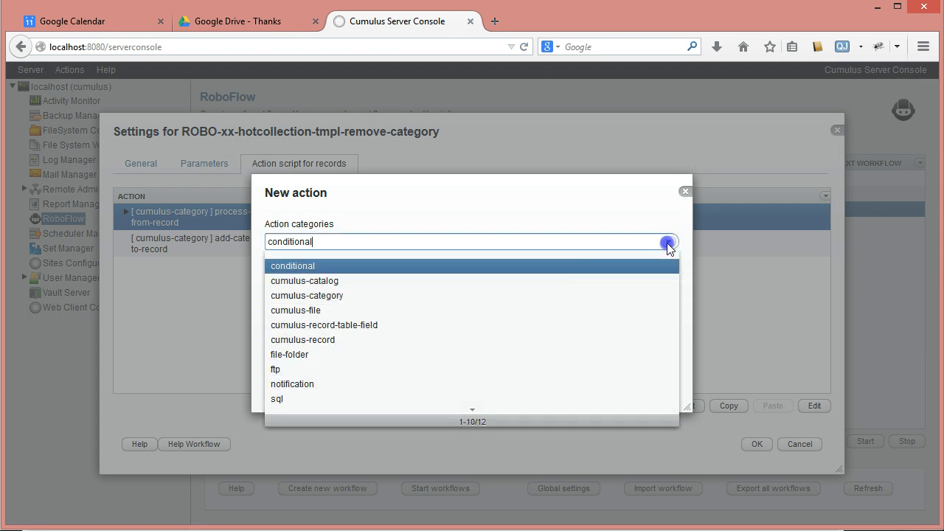
left_click(354, 296)
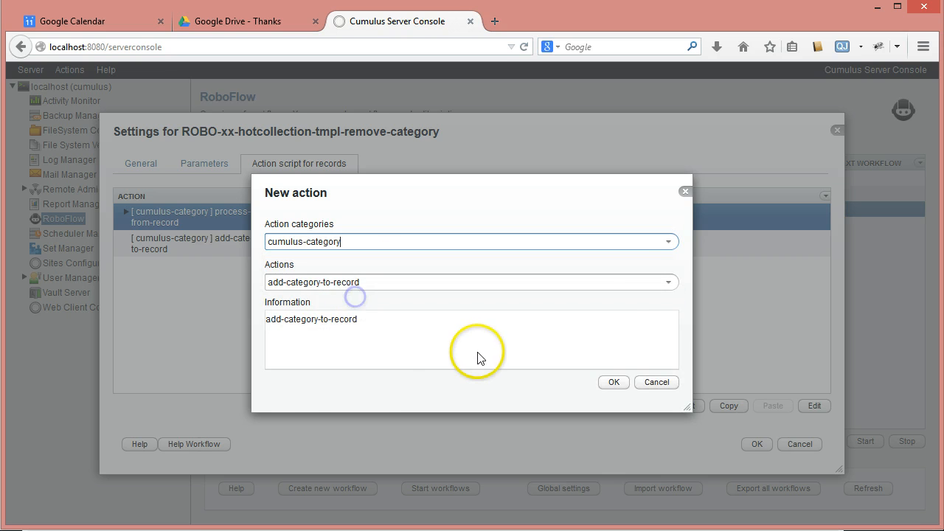
left_click(668, 282)
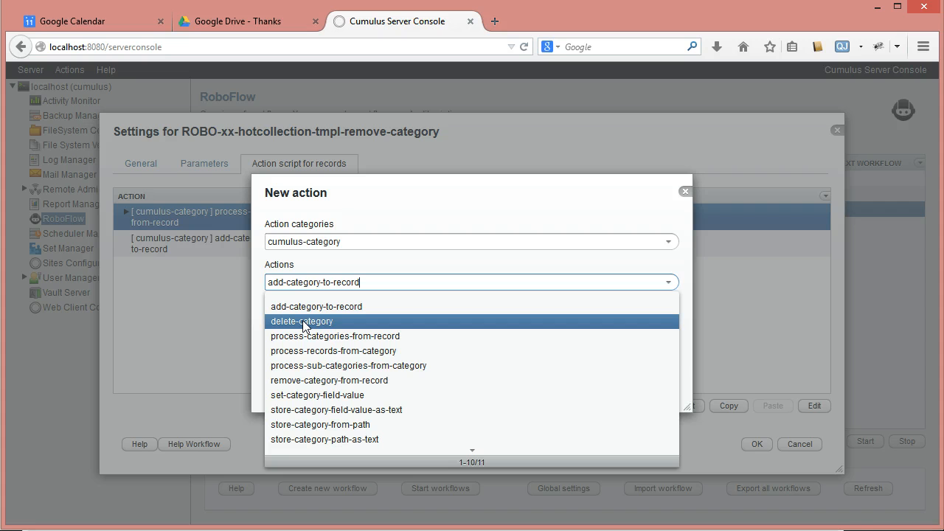
left_click(305, 425)
left_click(614, 383)
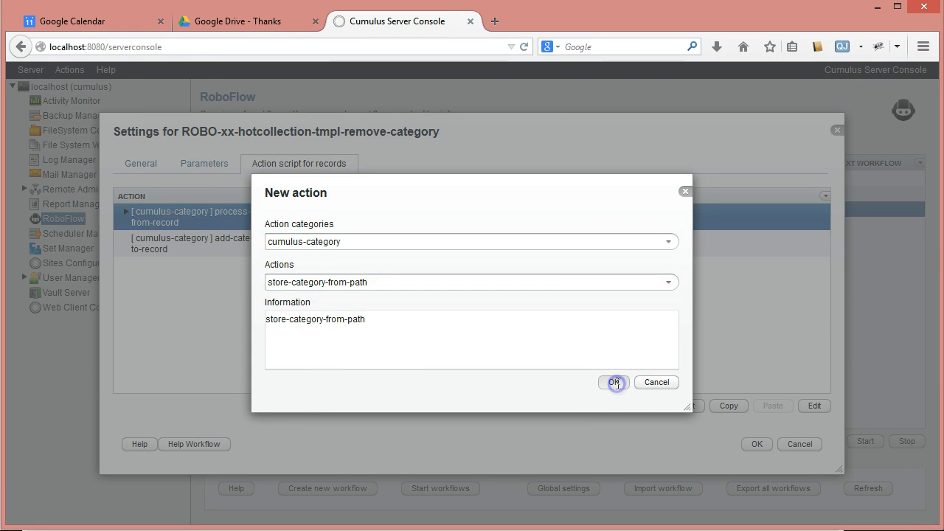
Set the store-category-from-path action's catalog variable to hot
left_click(658, 205)
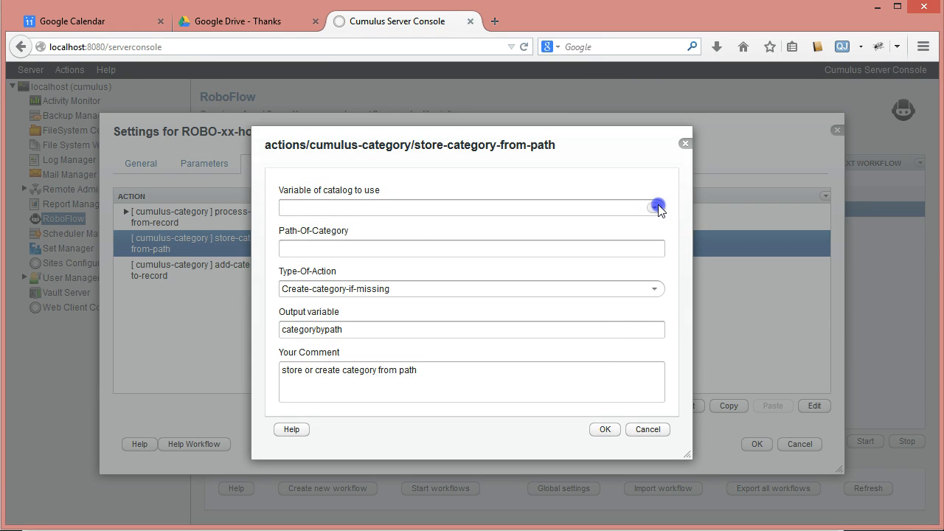
left_click(658, 205)
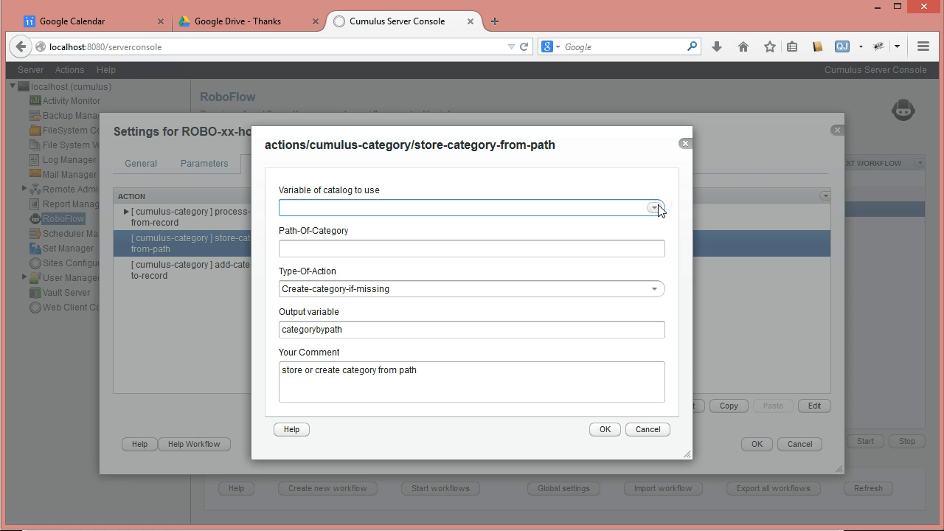
left_click(657, 207)
left_click(657, 206)
left_click(658, 207)
left_click(573, 213)
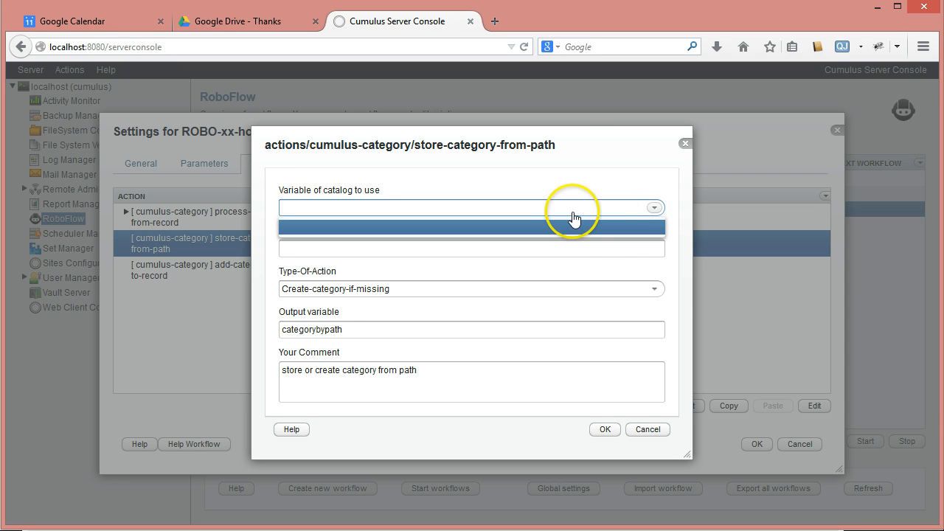
left_click(573, 213)
type("hot")
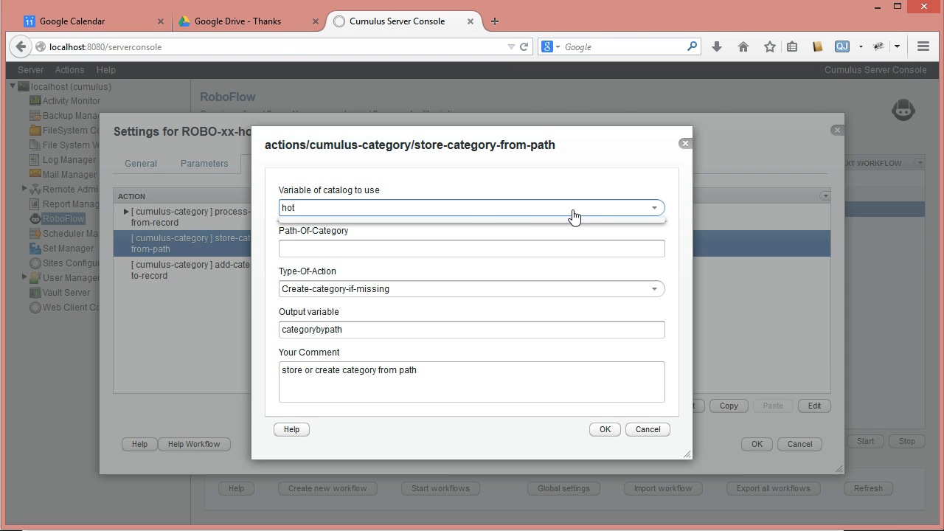
left_click(579, 214)
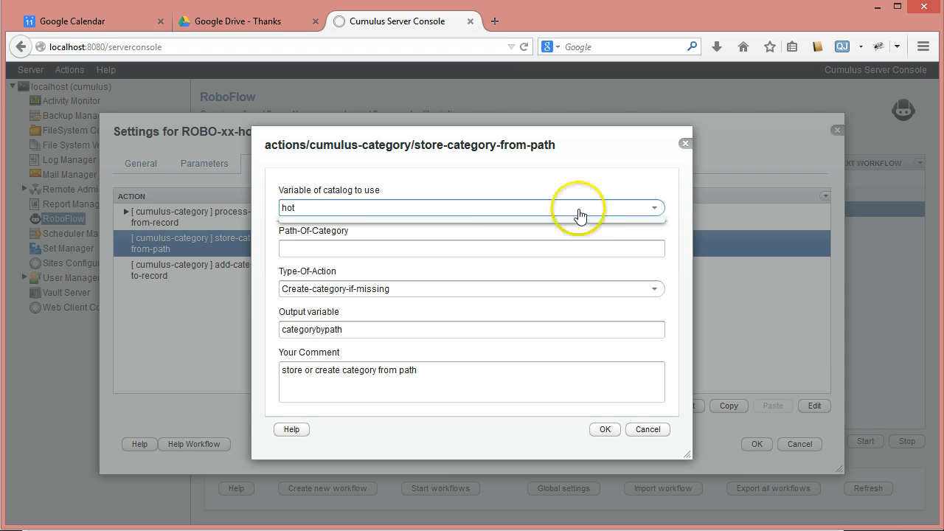
left_click(452, 190)
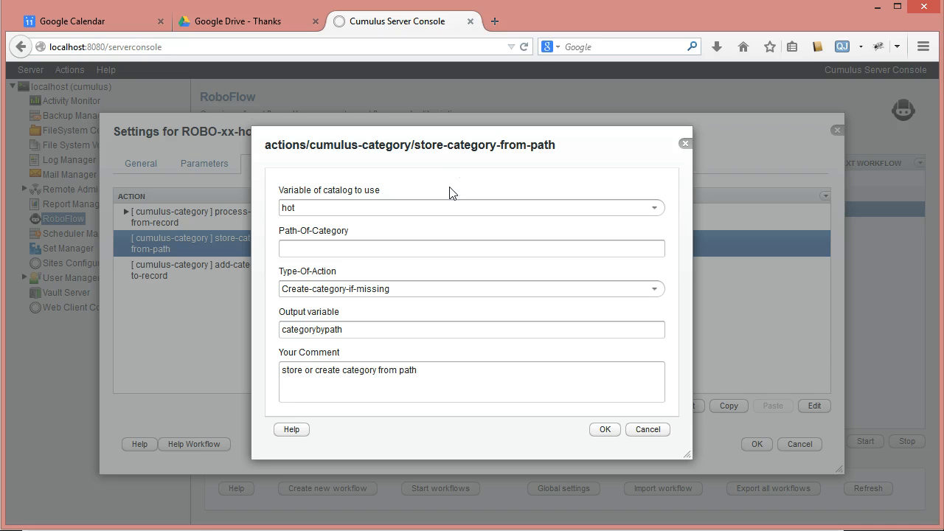
Set the category path to /$Categories/test-new and the type of action to Create-category-if-missing
left_click(354, 248)
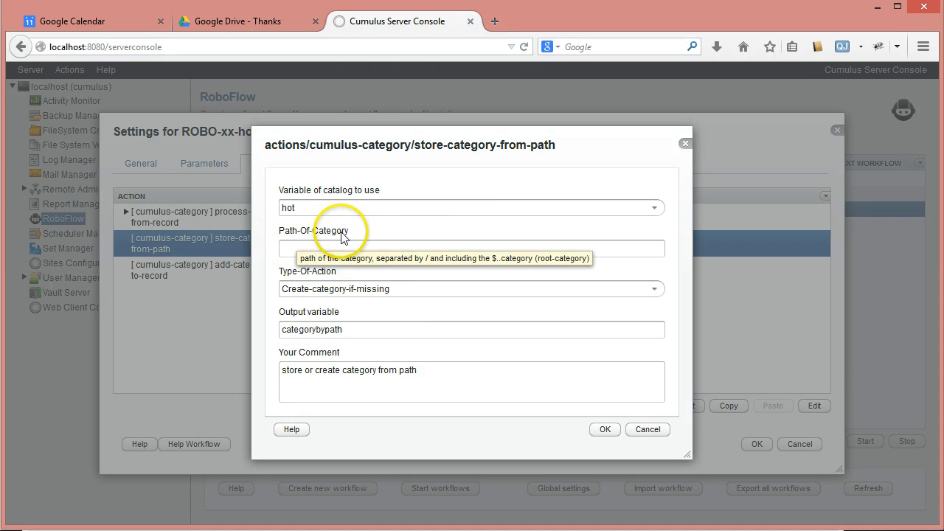
left_click(287, 251)
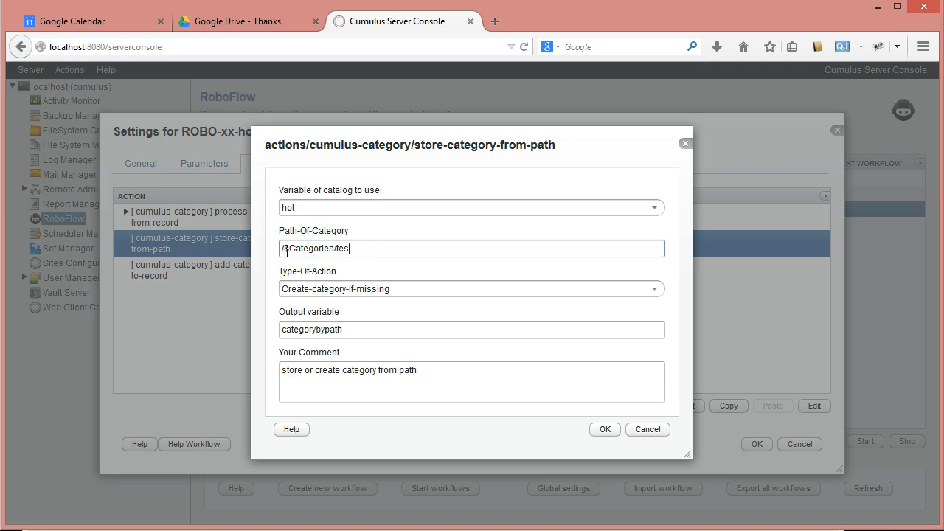
left_click(292, 289)
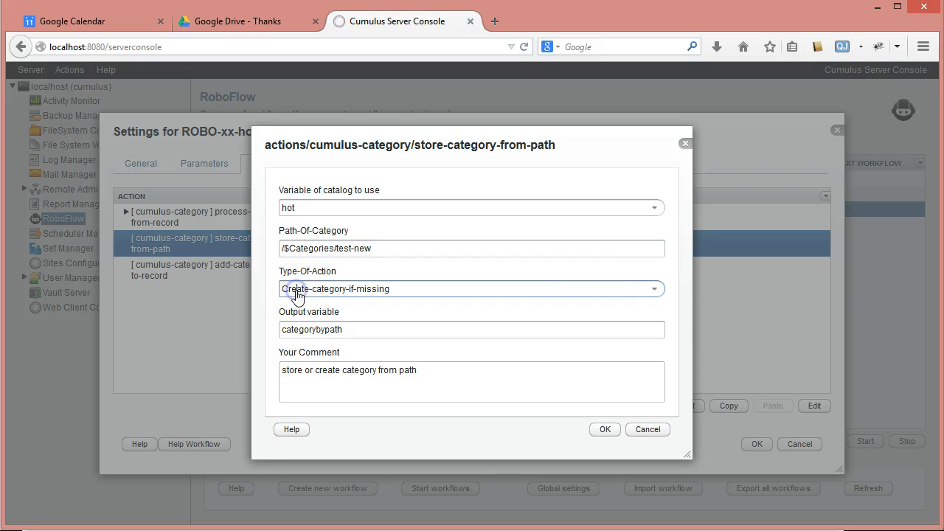
left_click(655, 289)
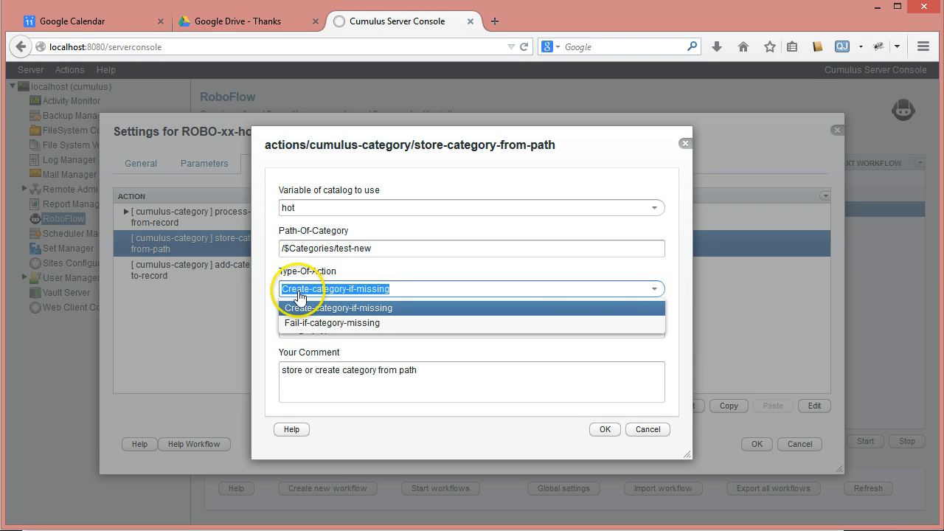
left_click(285, 312)
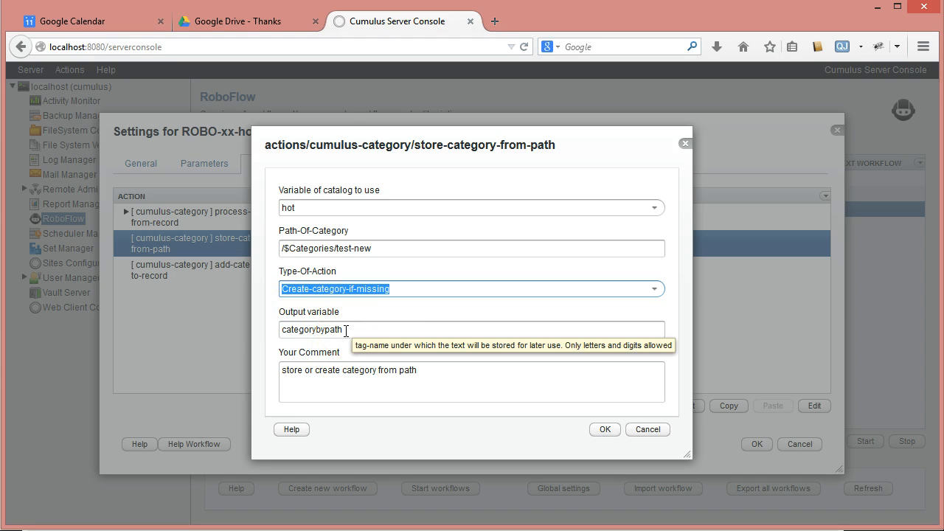
Name the output variable new-category-by-path, change the comment to "store or create new category from path", and save the action
mouse_move(346, 330)
left_mouse_down()
mouse_move(270, 328)
mouse_move(257, 362)
left_mouse_up()
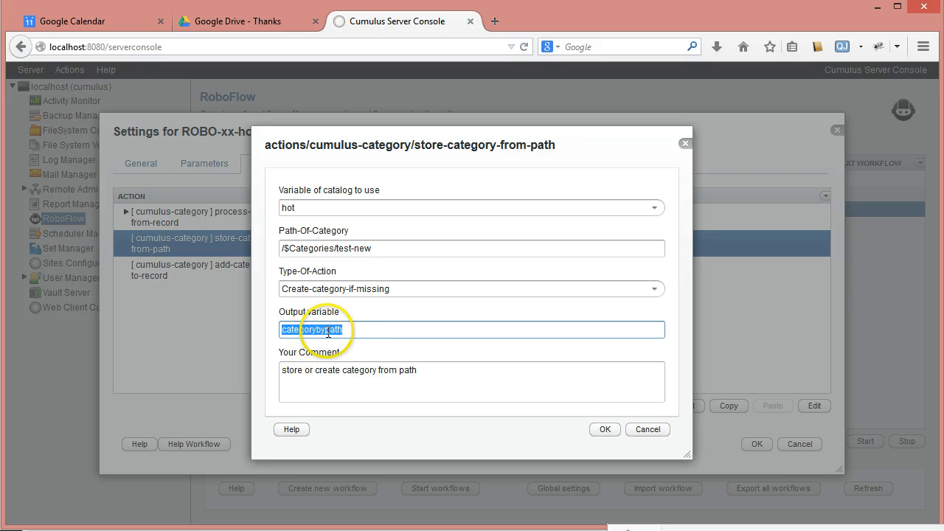
left_click(353, 329)
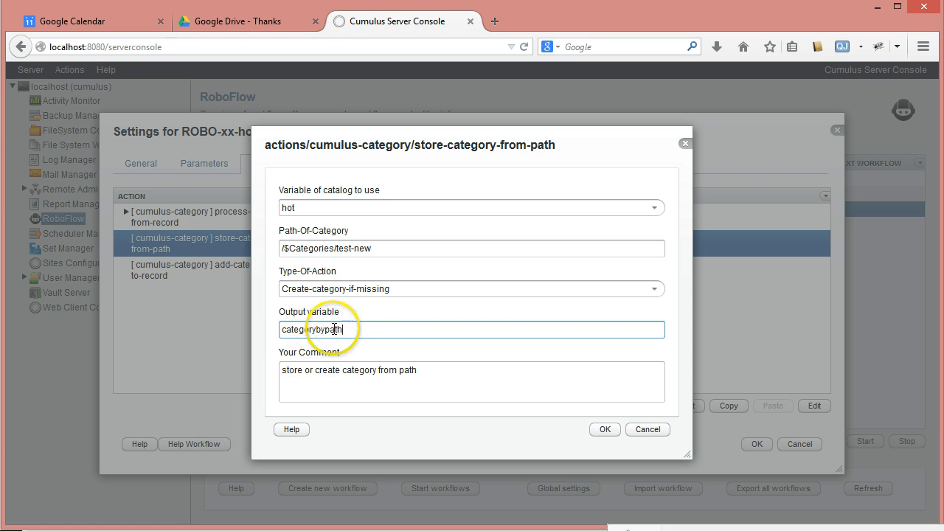
left_click(281, 329)
type("new-")
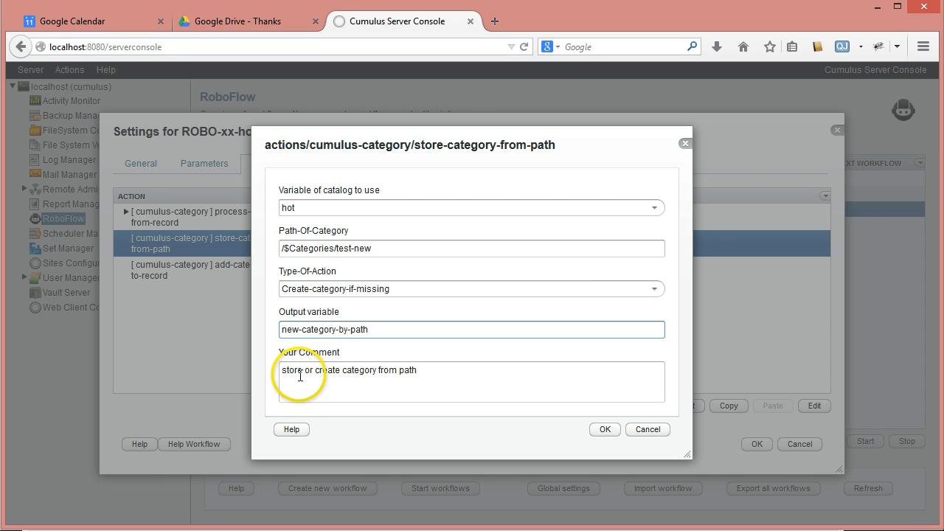
left_click(342, 370)
type("ne")
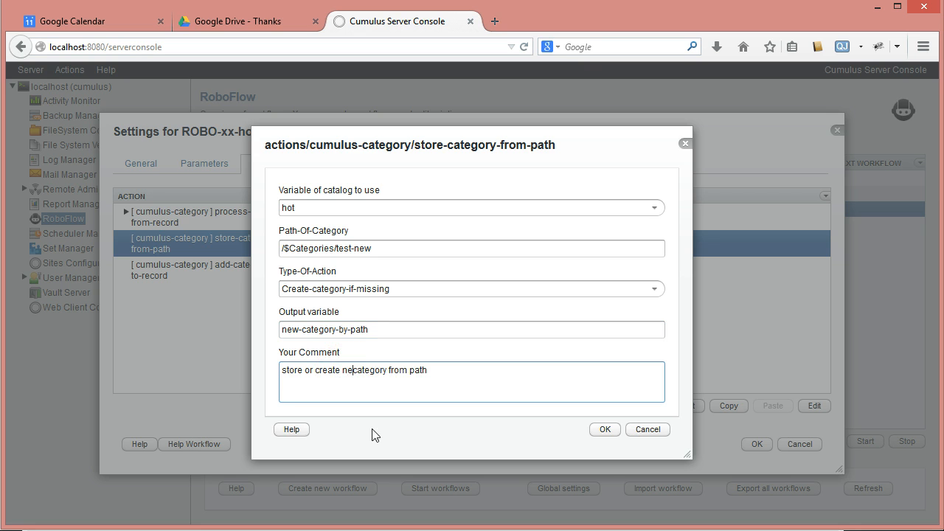
type("w")
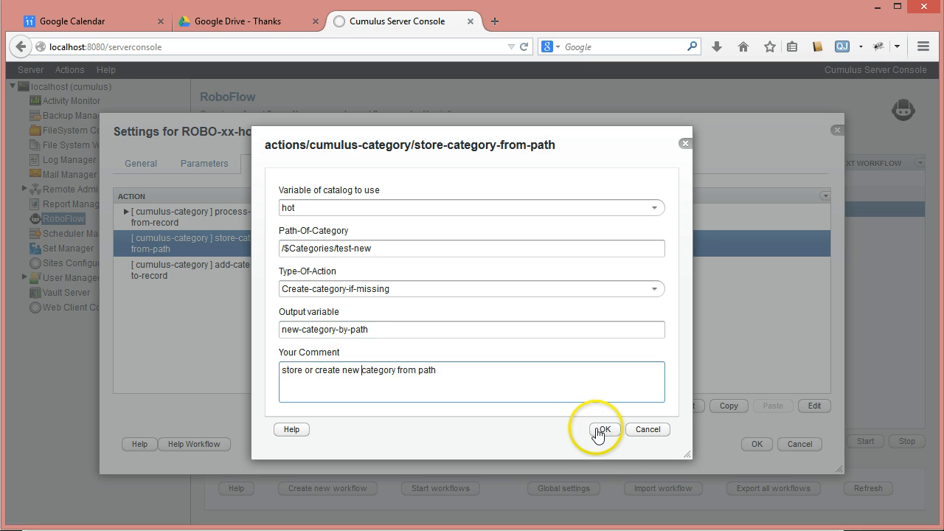
left_click(598, 432)
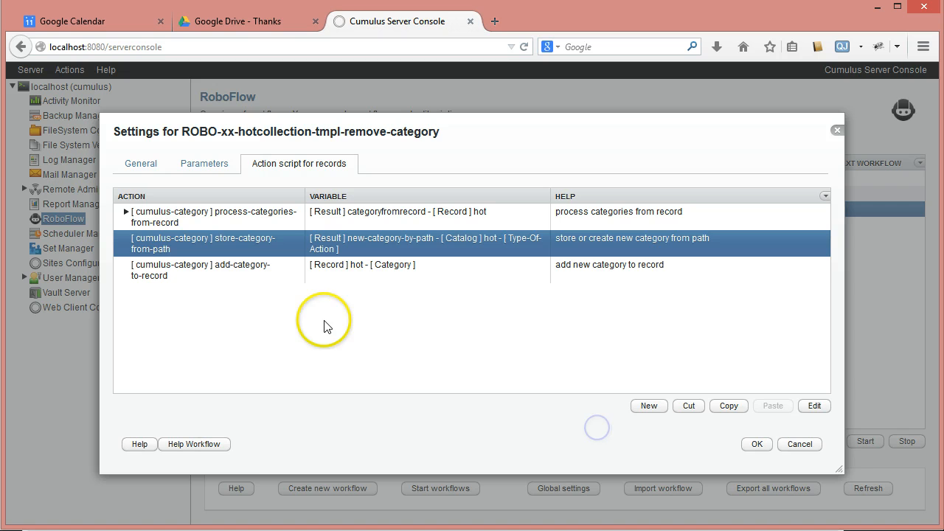
Set the add-category-to-record action's category variable to new-category-by-path
left_click(207, 273)
double_click(207, 273)
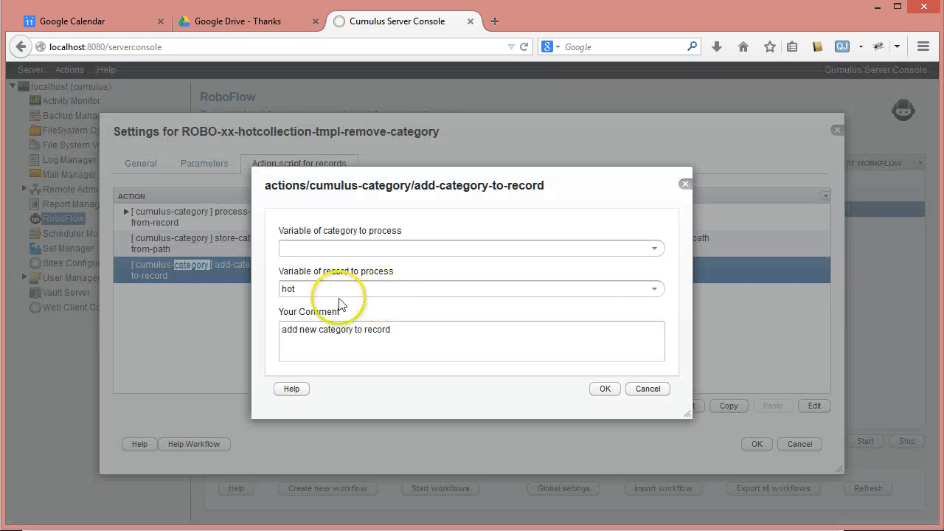
left_click(653, 248)
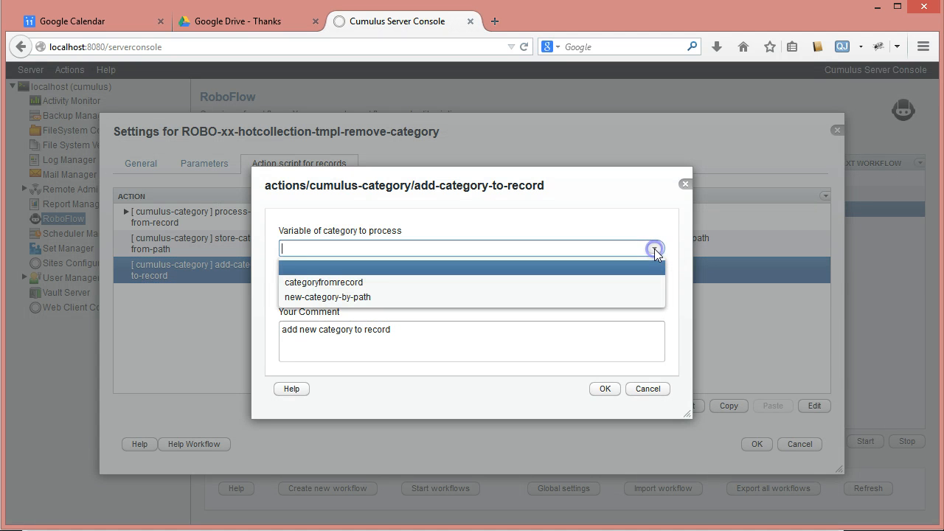
left_click(289, 297)
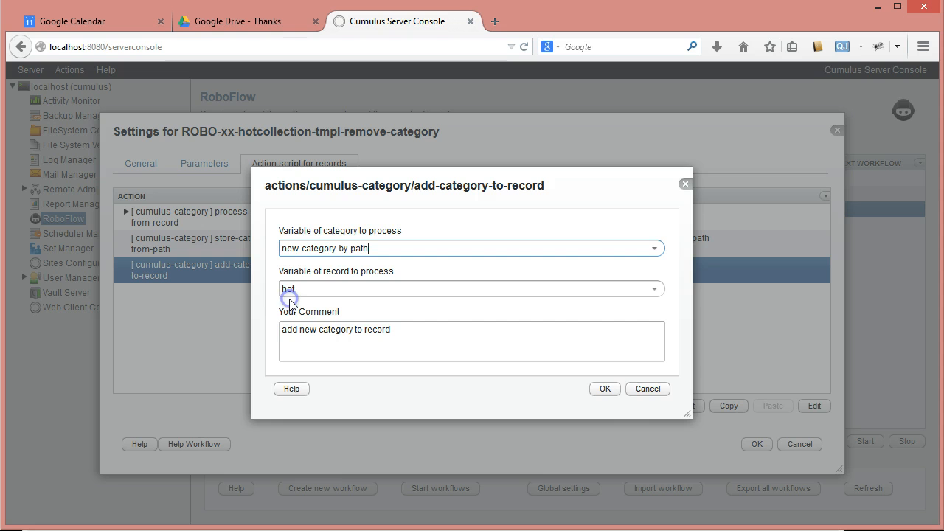
left_click(602, 390)
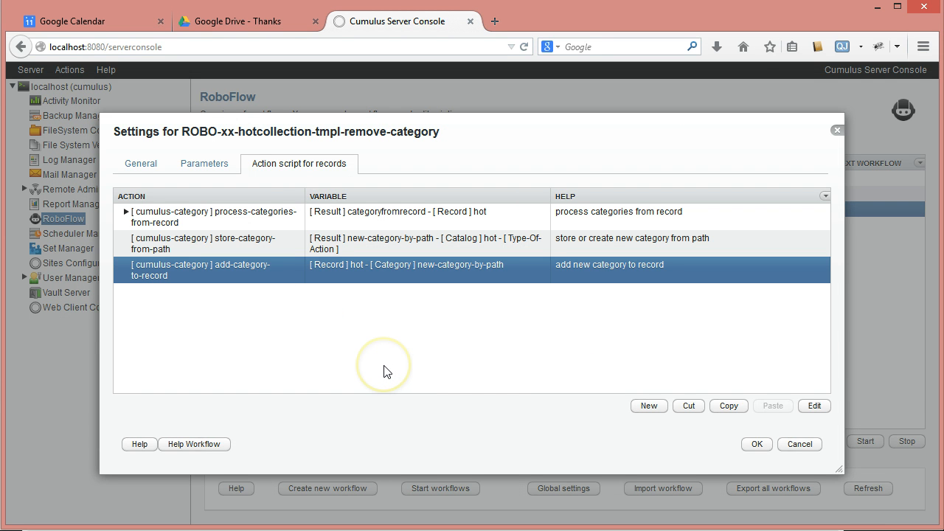
Review the settings of the add-category-to-record and store-category-from-path actions without changing them
double_click(265, 271)
left_click(654, 250)
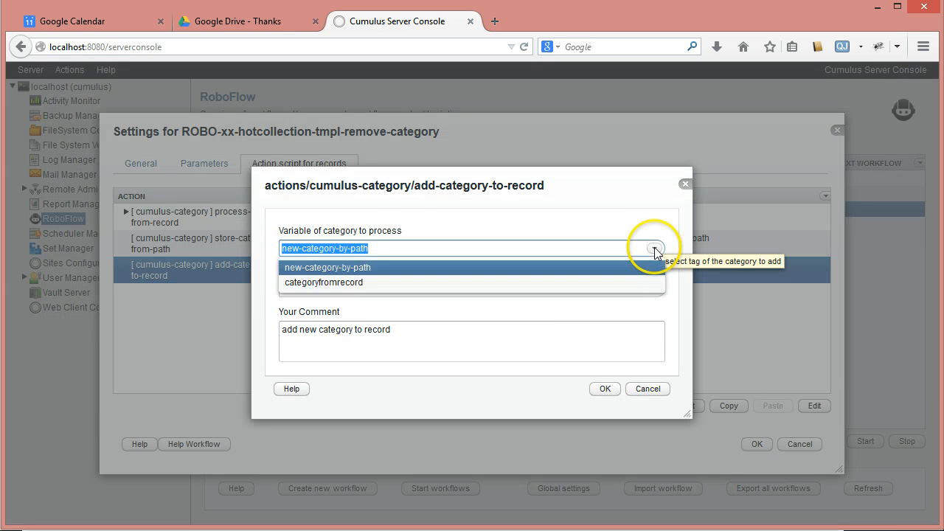
left_click(547, 225)
left_click(605, 389)
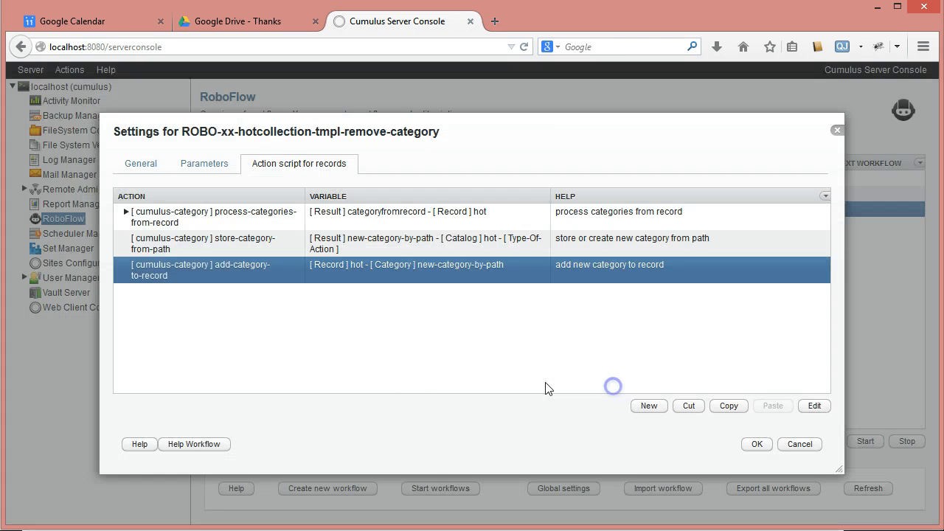
left_click(262, 251)
double_click(260, 246)
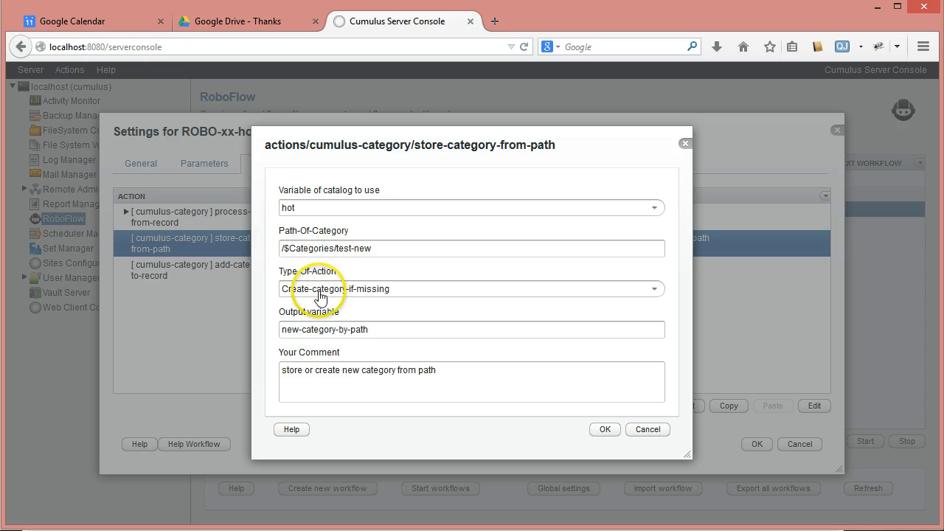
left_click(639, 431)
left_click(188, 270)
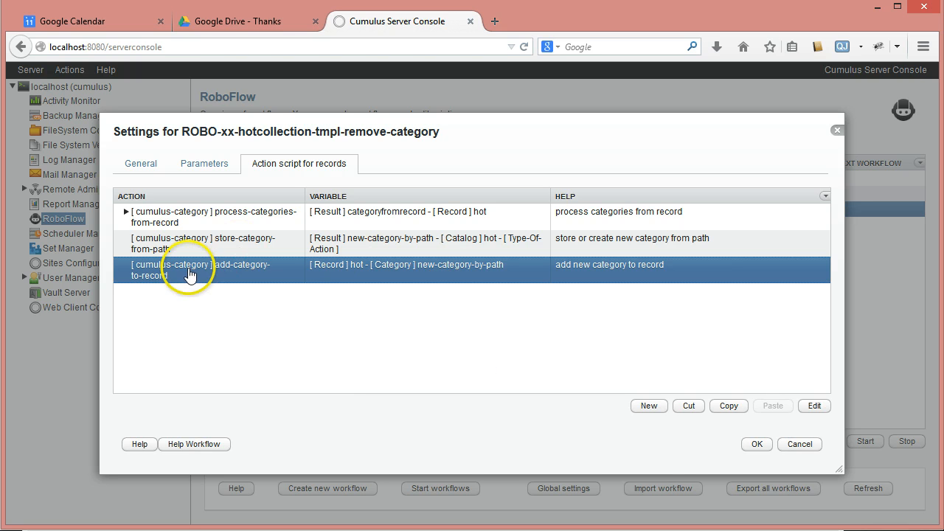
left_click(649, 407)
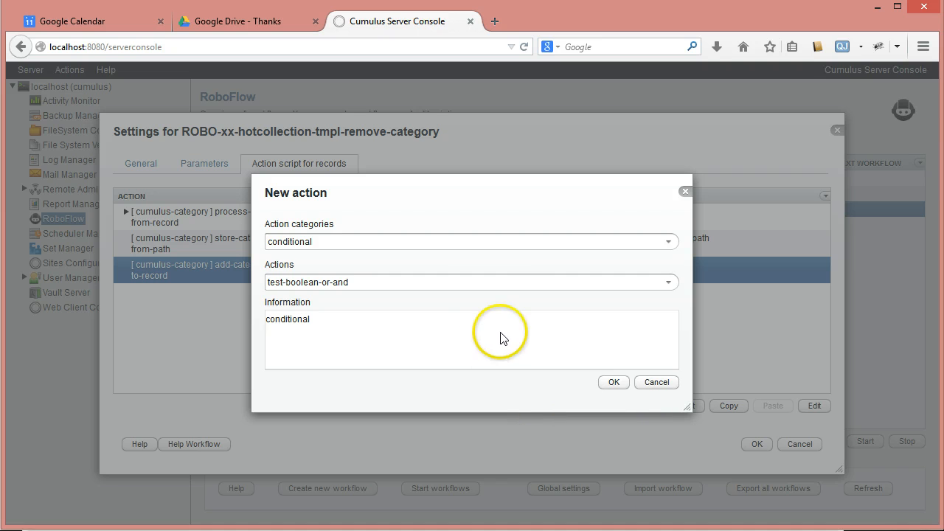
left_click(642, 383)
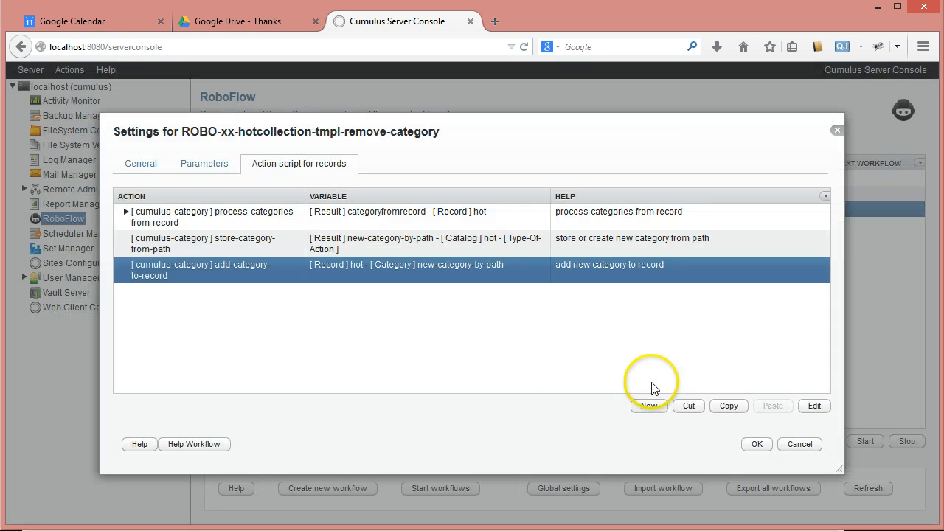
Add a conditional test-result-exists action directly after the store-category-from-path action
left_click(169, 235)
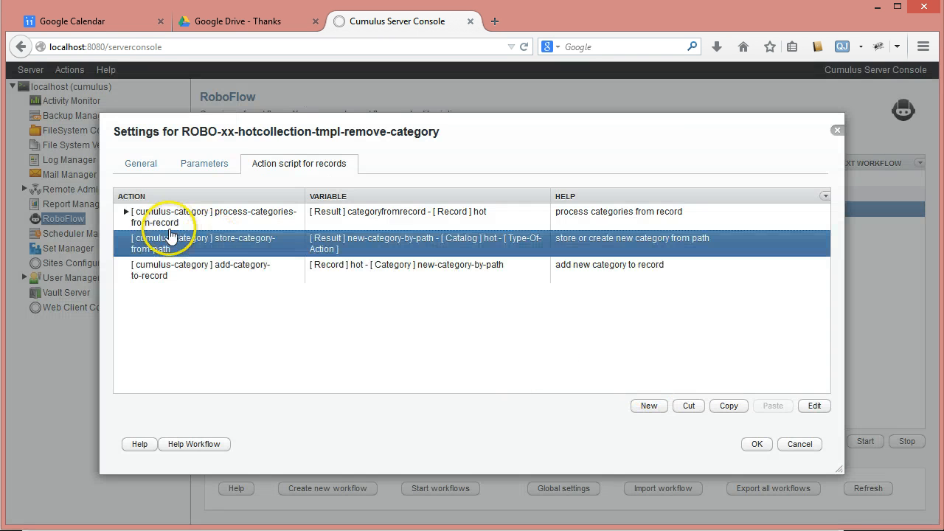
left_click(648, 407)
left_click(669, 241)
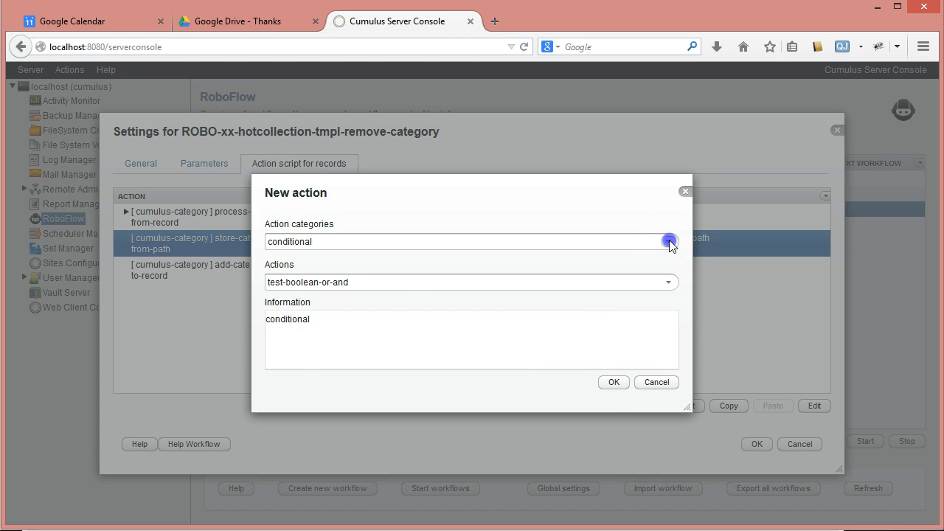
left_click(669, 241)
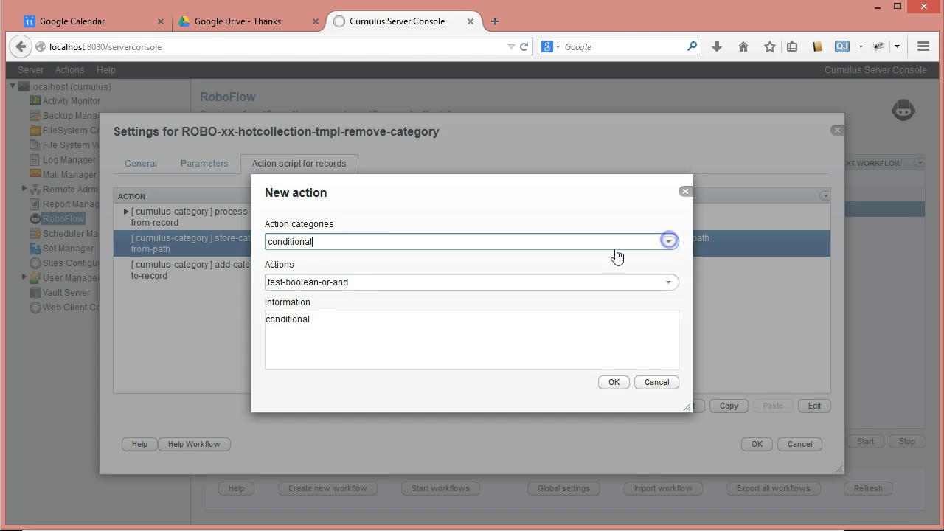
left_click(668, 281)
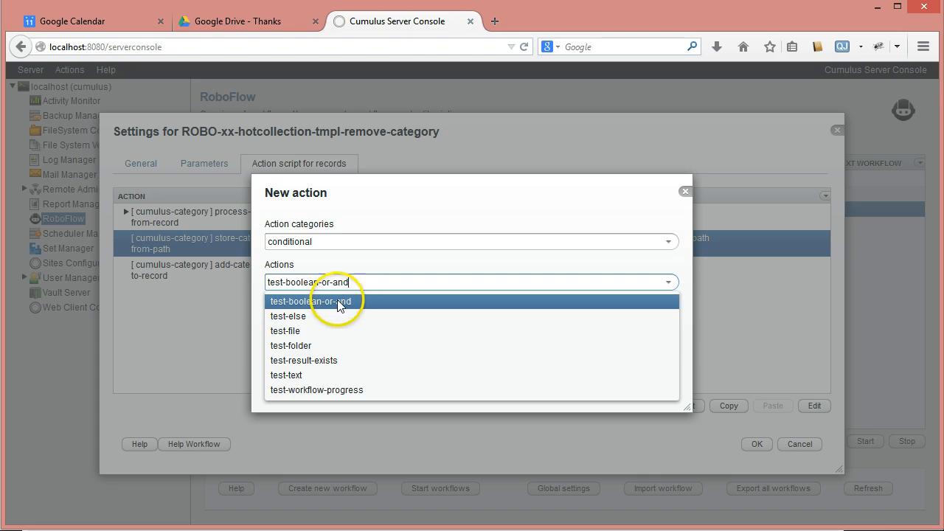
left_click(310, 360)
left_click(609, 383)
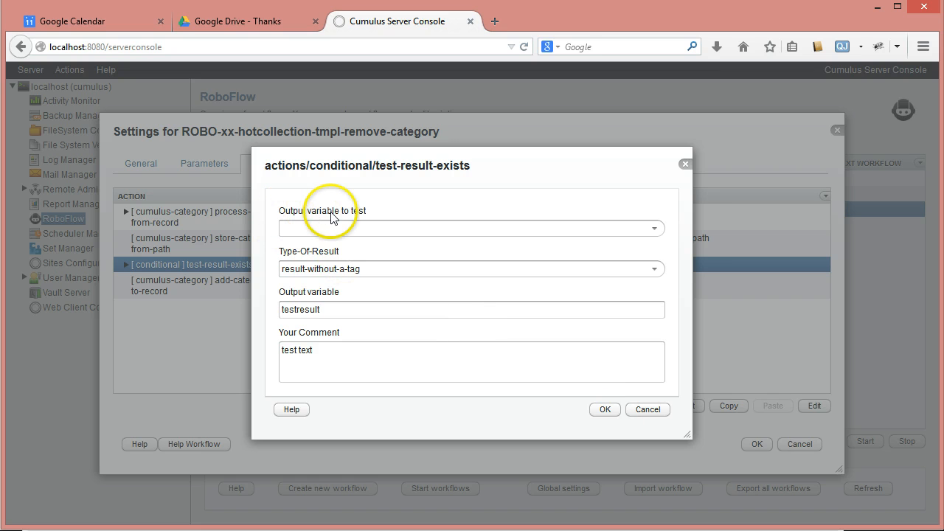
Set the test-result-exists action to test the variable new-category-by-path for the result type Cumulus-category
left_click(655, 228)
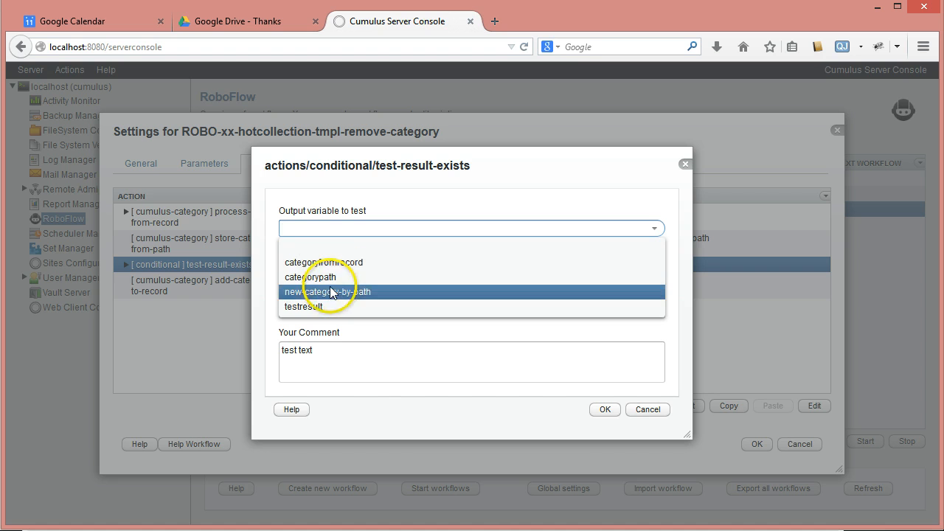
left_click(298, 292)
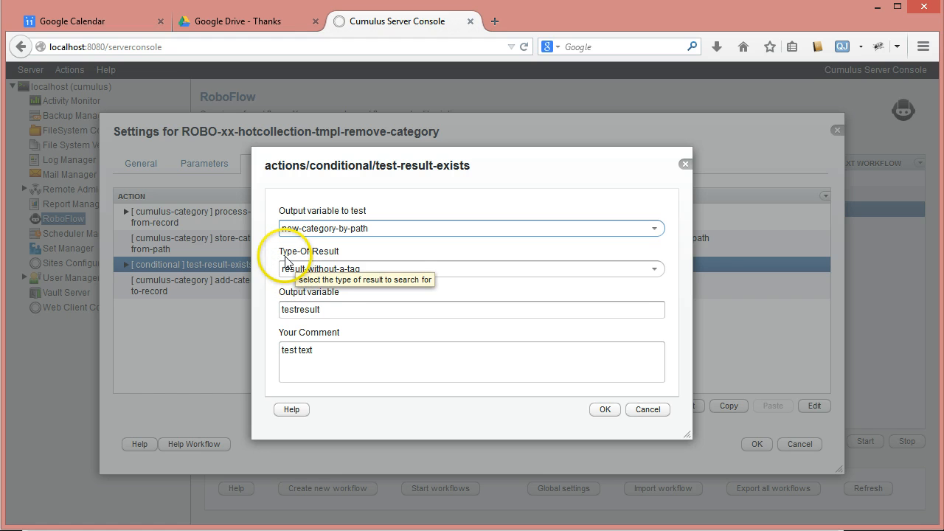
left_click(655, 270)
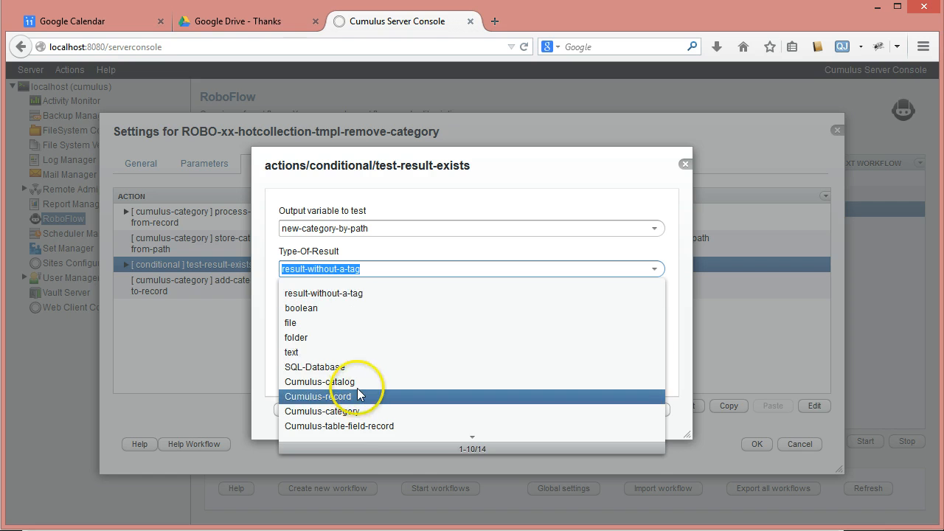
left_click(369, 416)
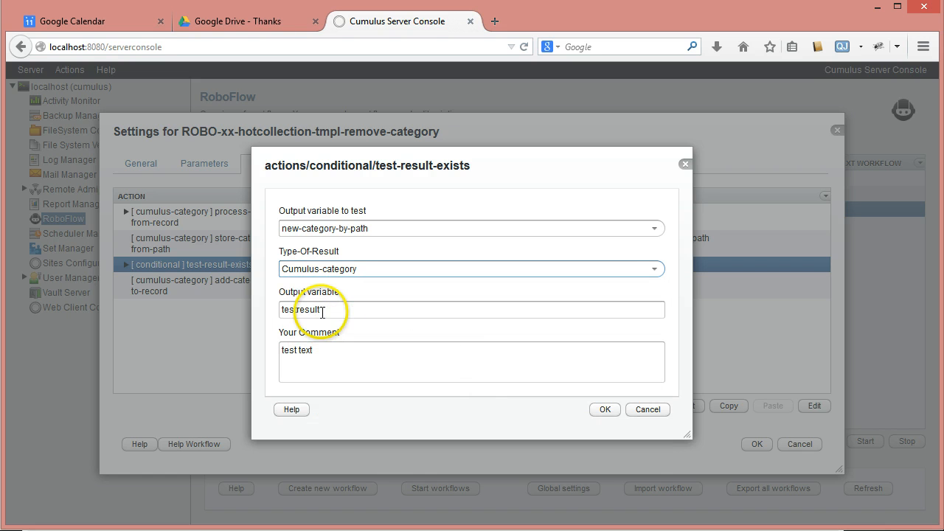
Name the output variable test-if-new-category-exists, use the same text as the comment, and save the action
left_click_drag(337, 307, 291, 309)
type("tes")
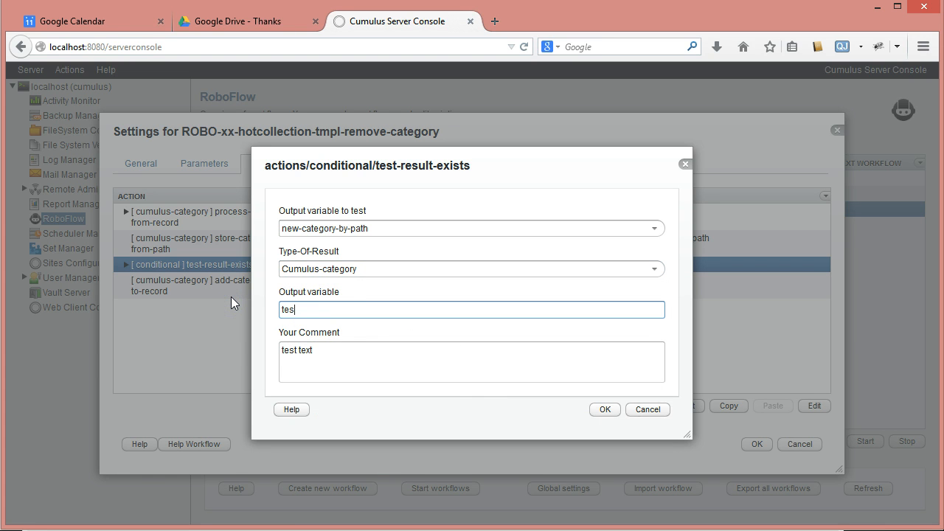
type("t-if-new-category-exists")
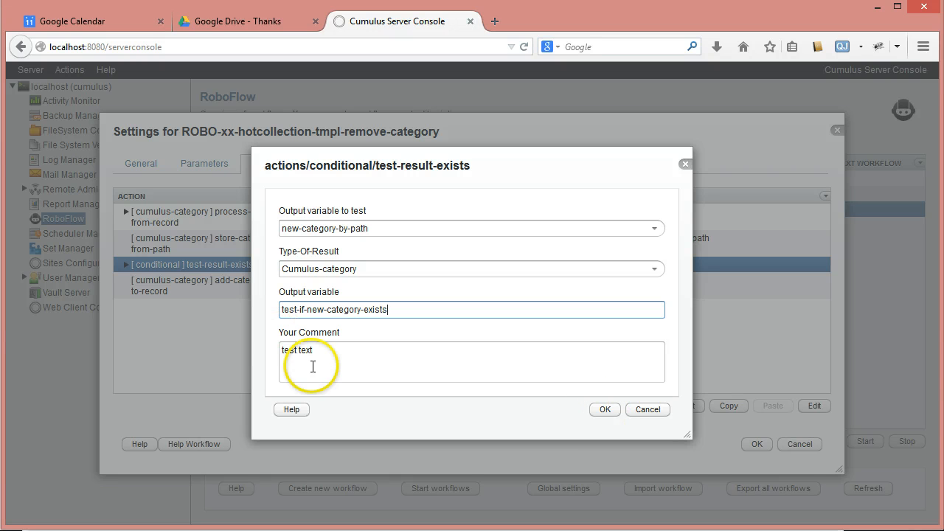
left_click_drag(386, 311, 157, 279)
key("ctrl+c")
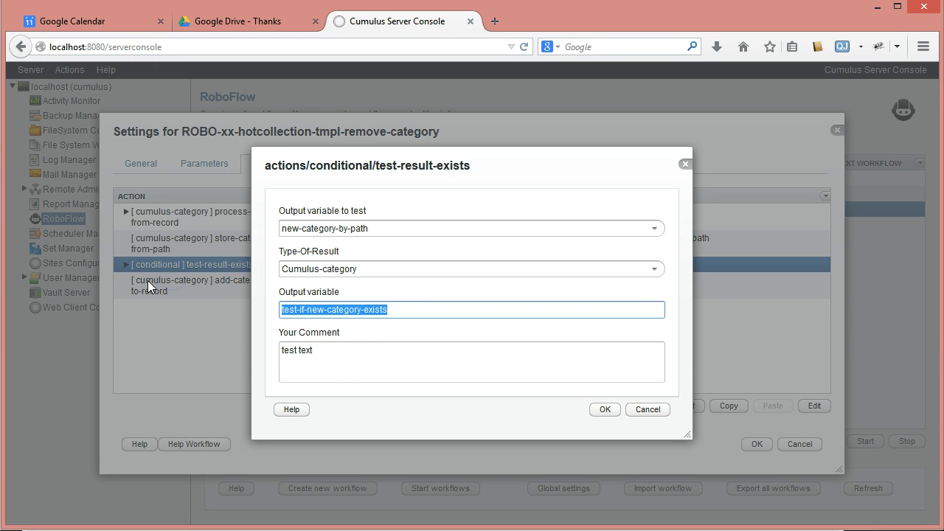
left_click_drag(331, 352, 210, 335)
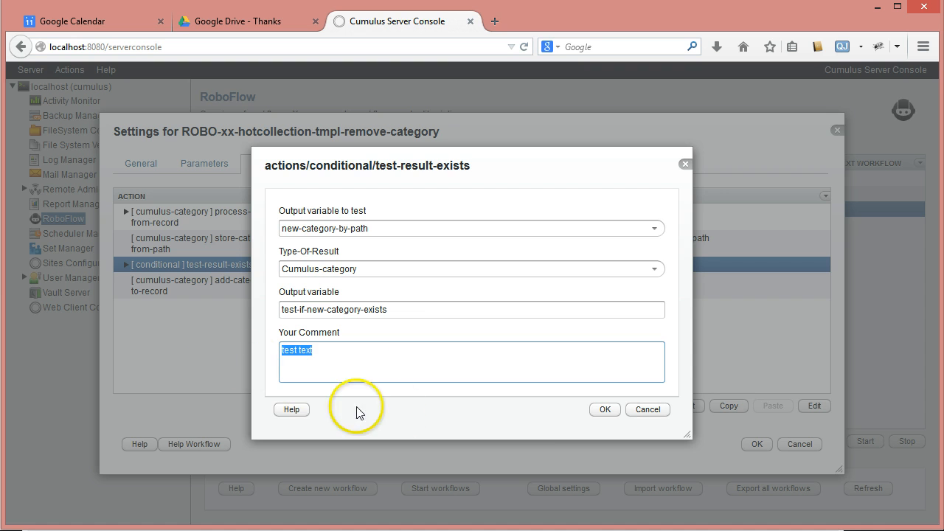
key("ctrl+v")
left_click(603, 410)
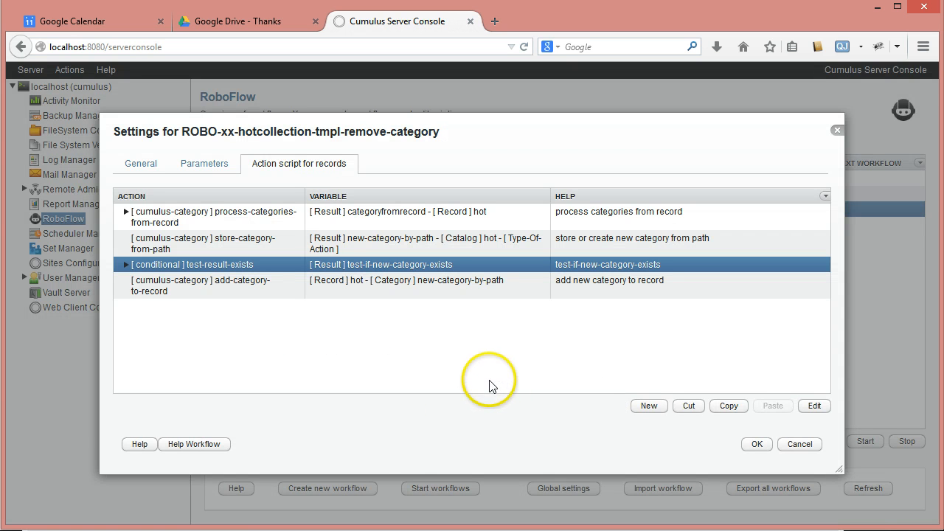
Move the add-category-to-record action inside the test-result-exists condition
left_click(126, 264)
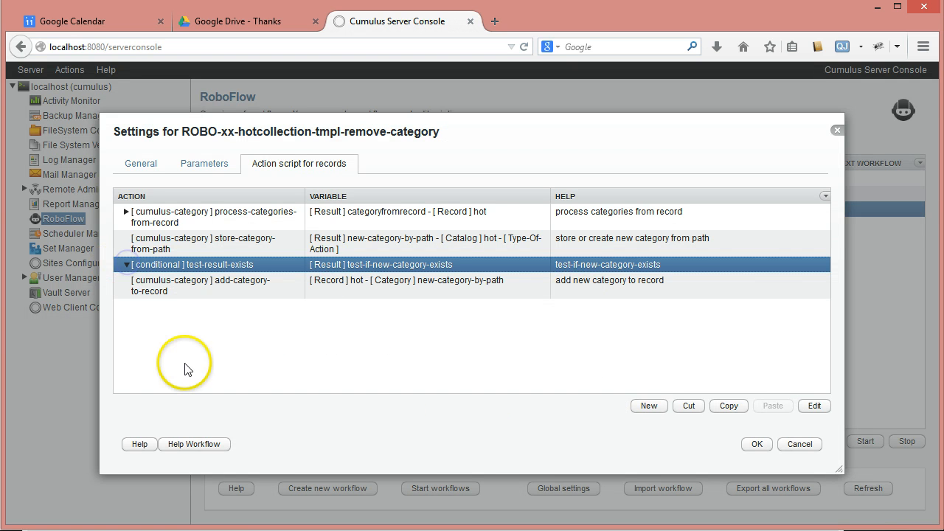
left_click(197, 284)
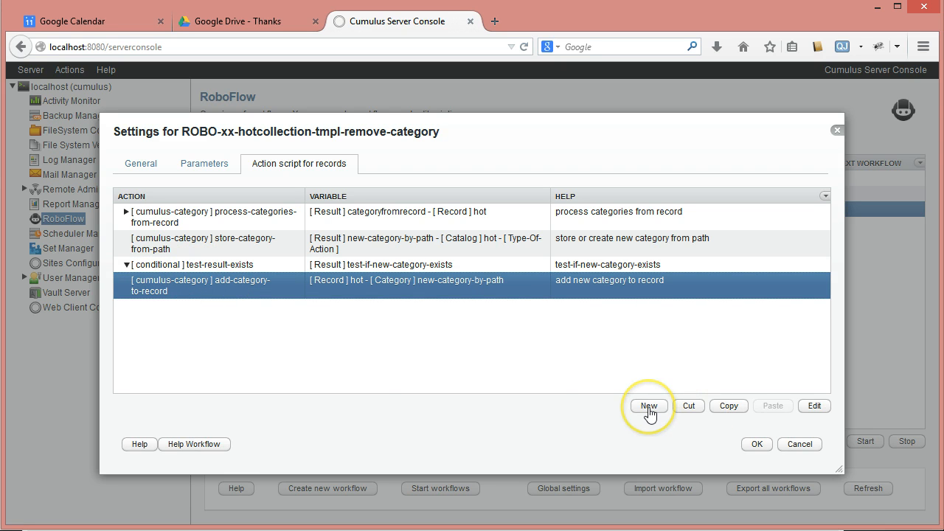
left_click(685, 407)
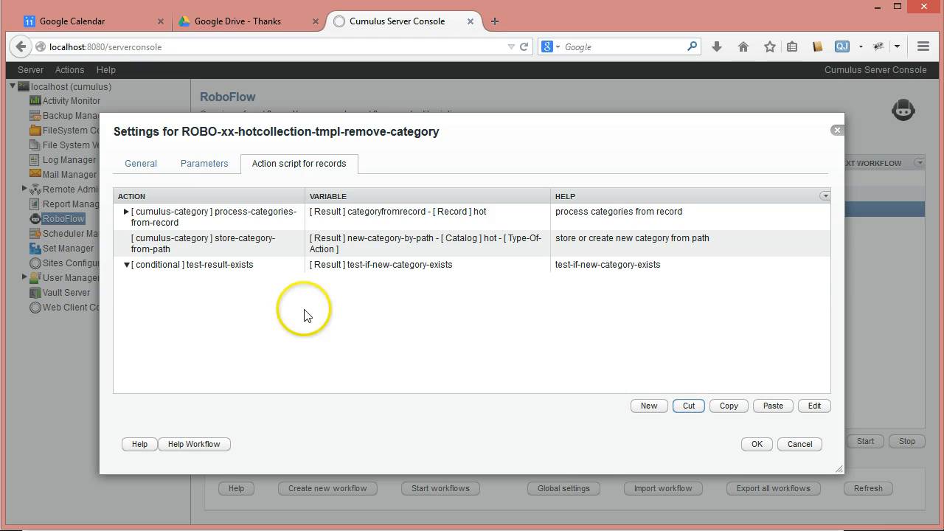
left_click(154, 273)
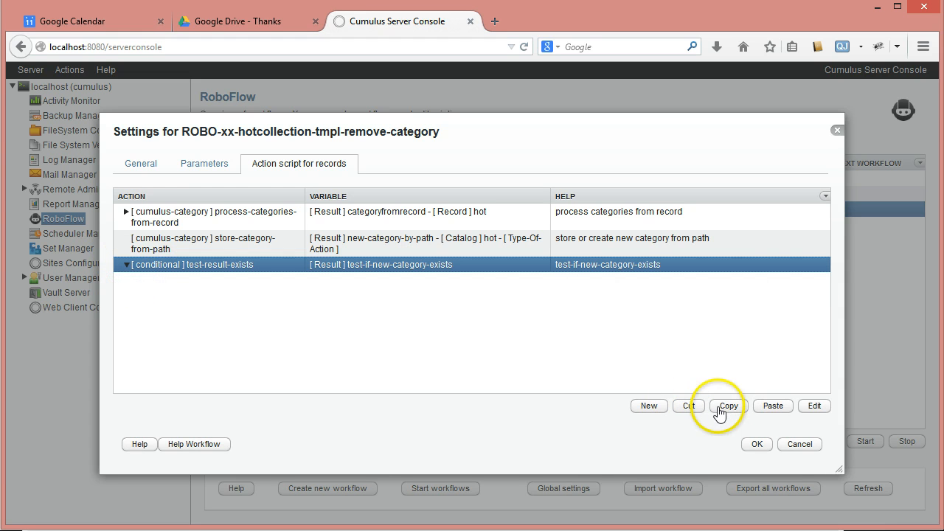
left_click(770, 411)
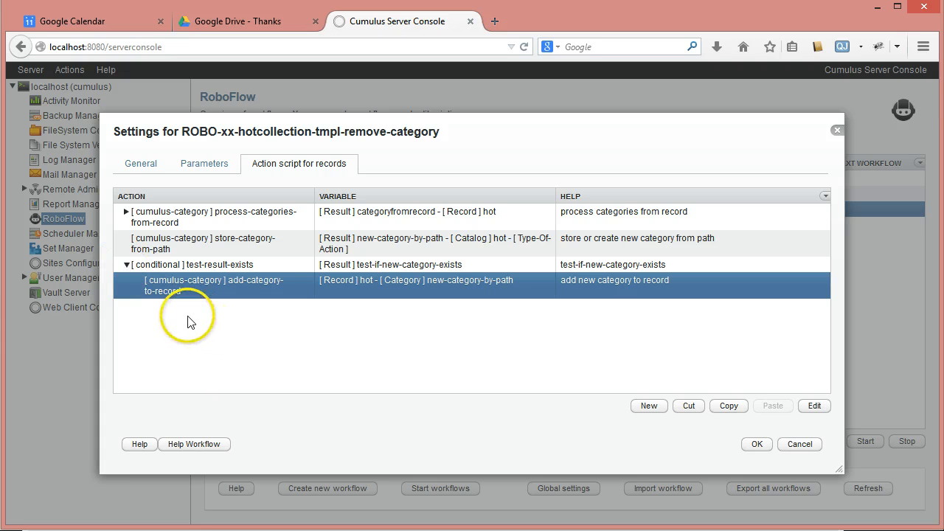
Add a conditional test-else action after the test-result-exists block at the same level
left_click(126, 264)
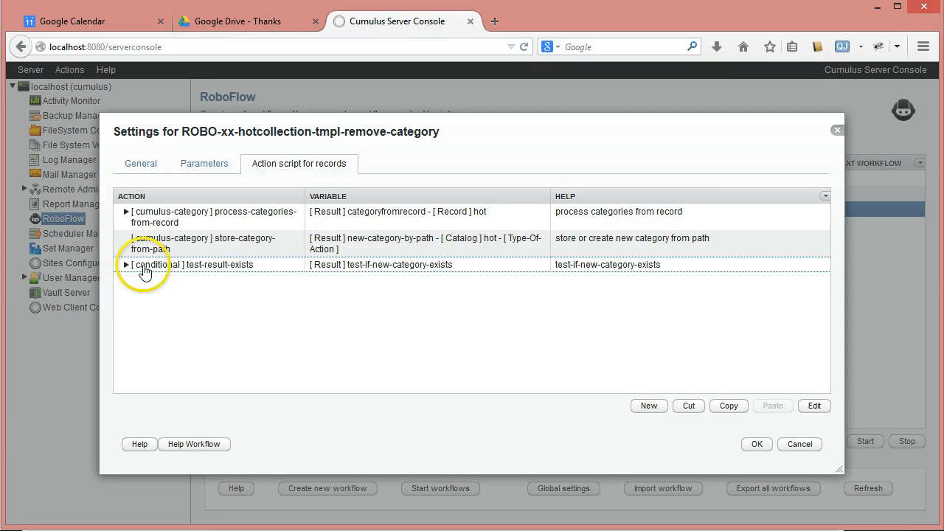
left_click(123, 267)
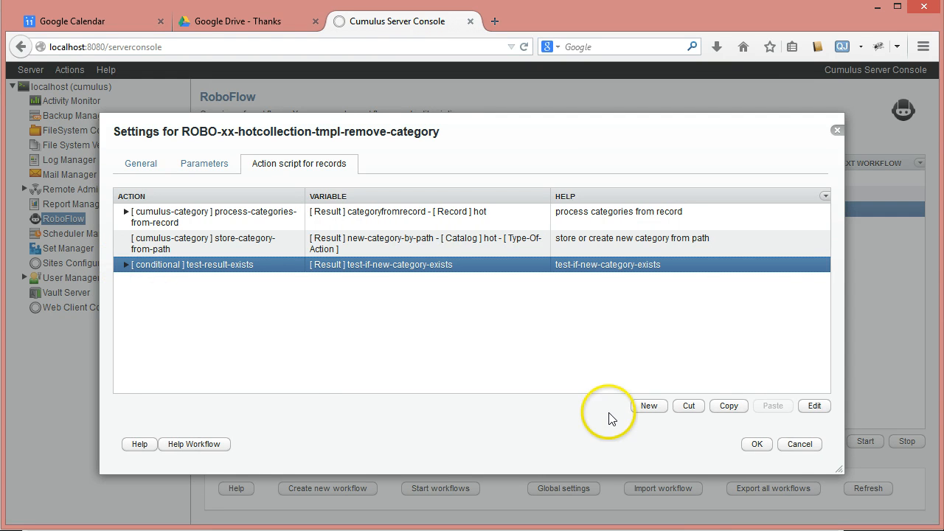
left_click(641, 404)
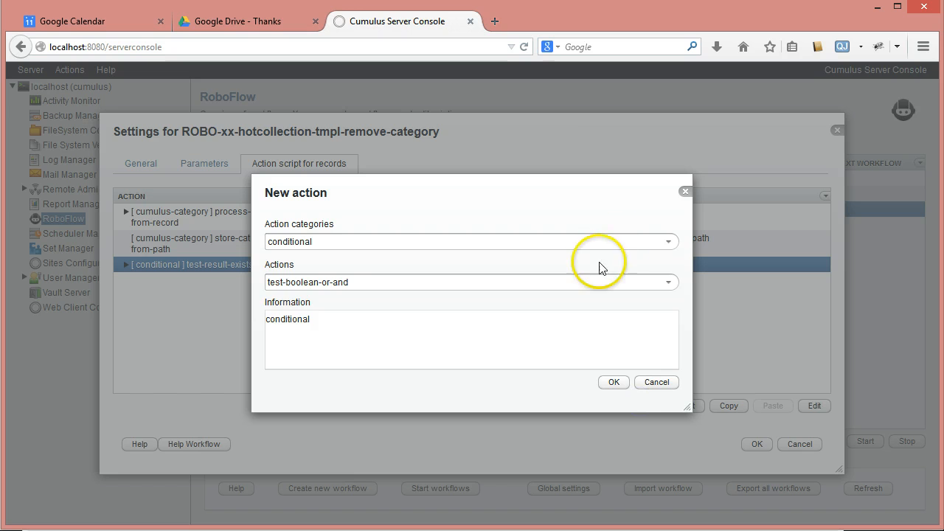
left_click(667, 284)
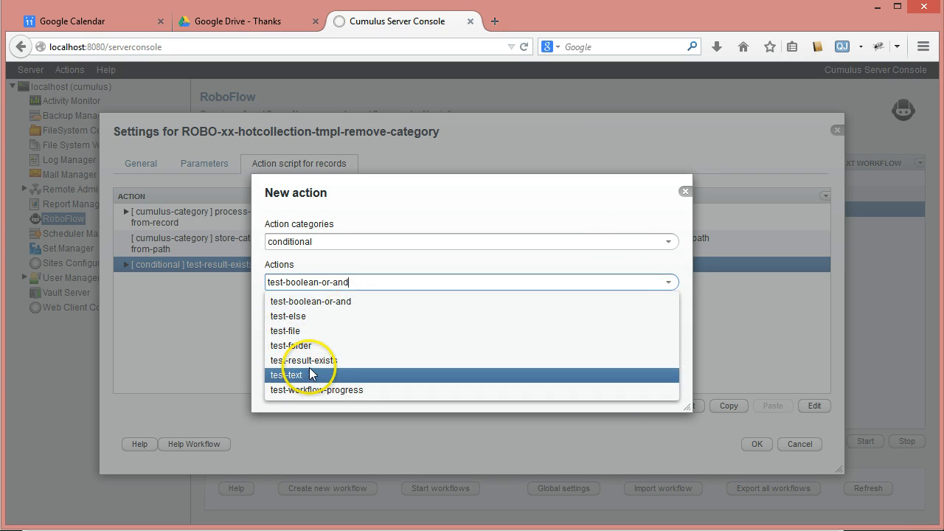
left_click(305, 317)
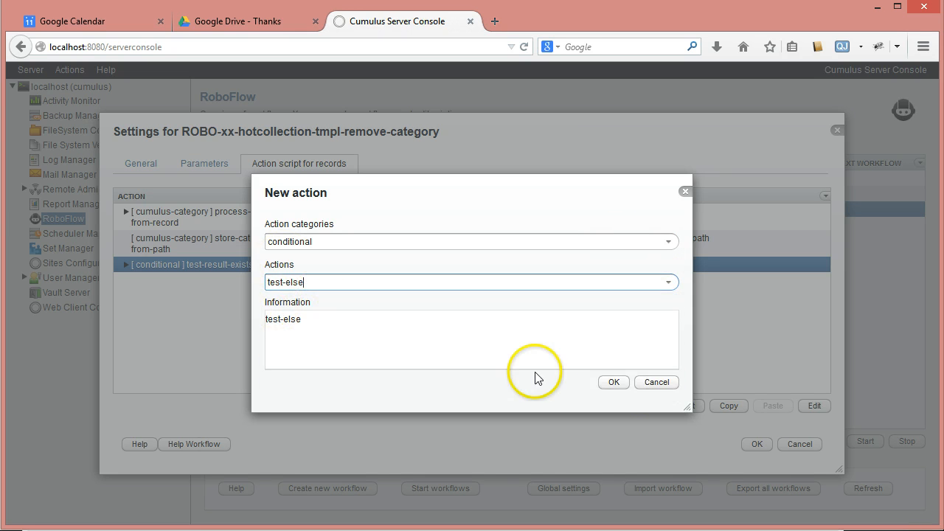
left_click(604, 381)
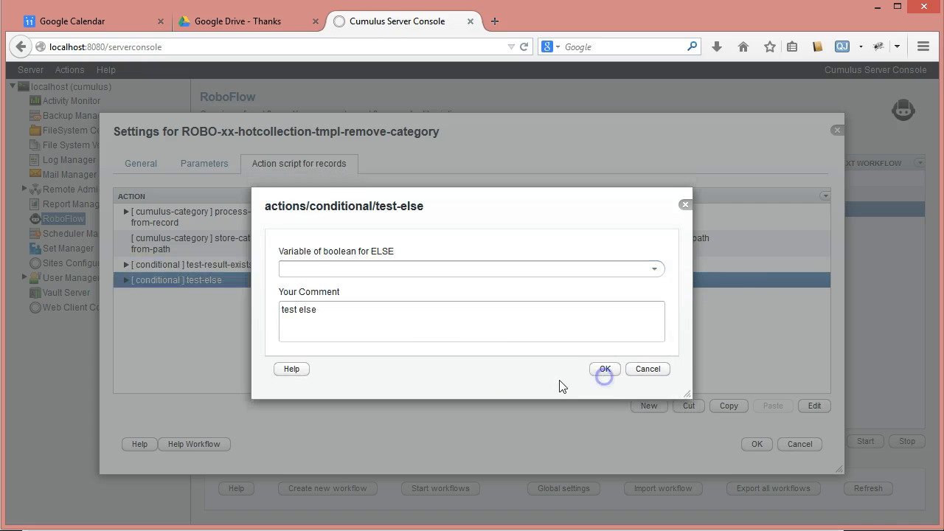
Set the test-else action's boolean variable to test-if-new-category-exists and save the action
left_click(653, 270)
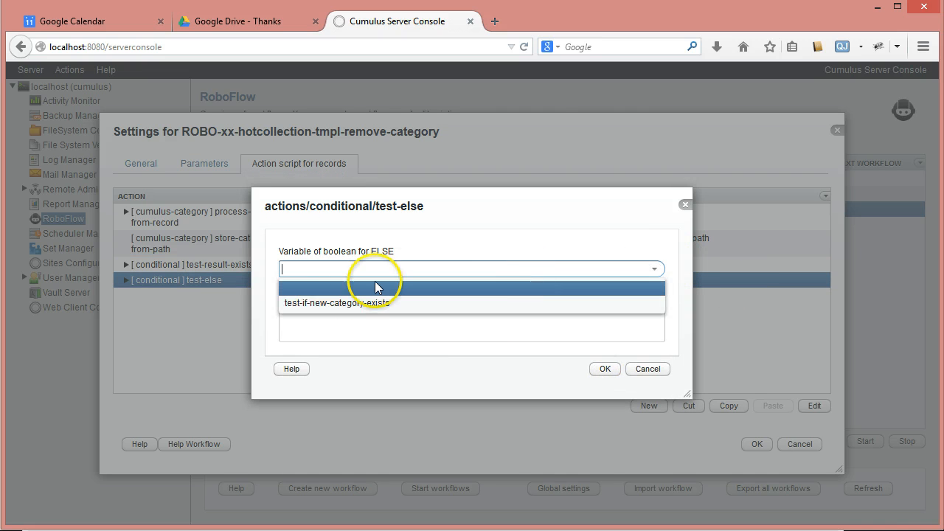
left_click(332, 304)
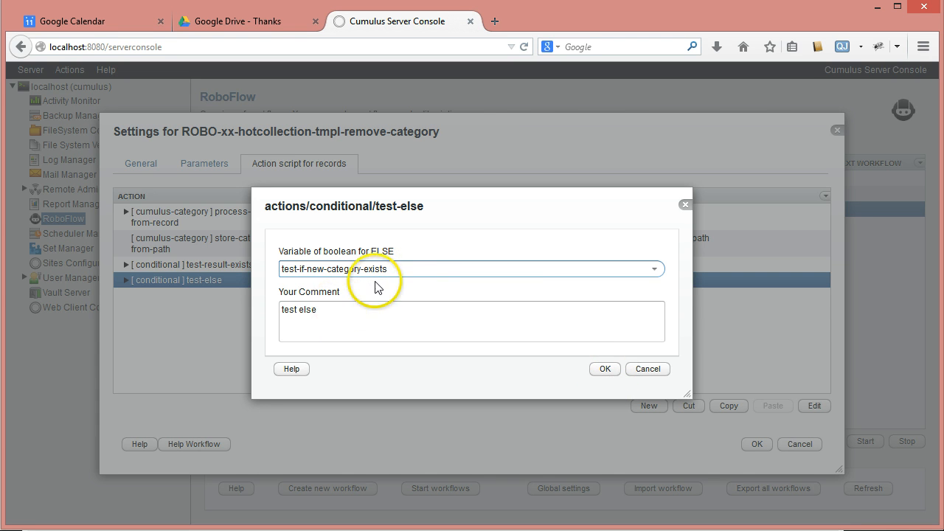
left_click(606, 370)
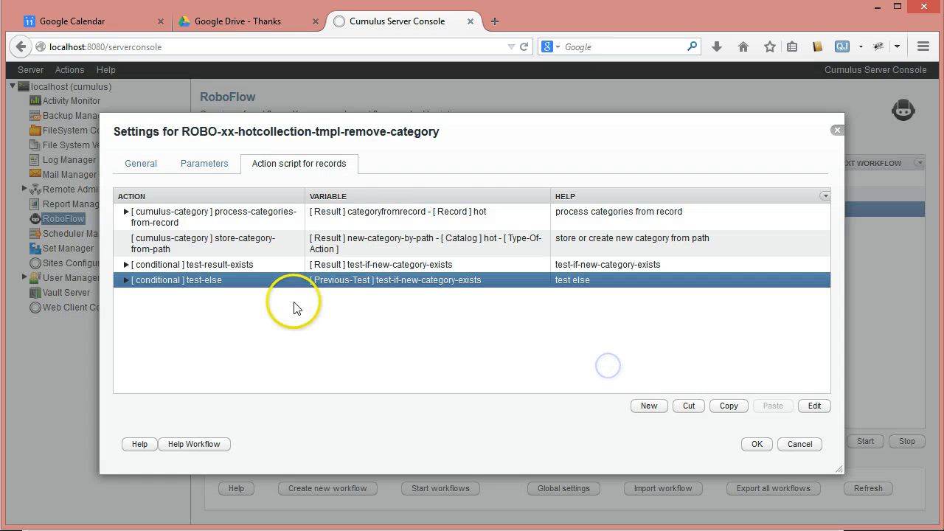
Add a write-text-to-log notification action inside test-else with the log text "Failed to add new category: $Categories/test-new"
left_click(126, 281)
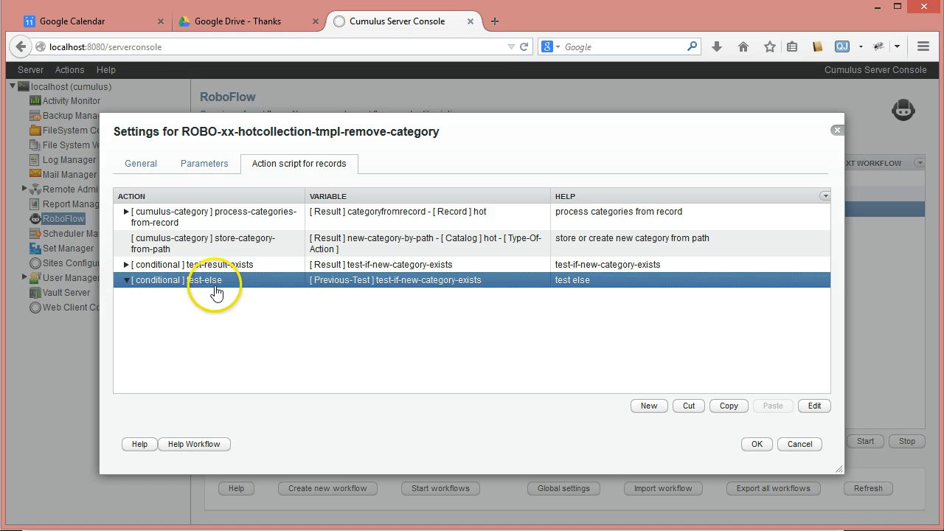
left_click(638, 405)
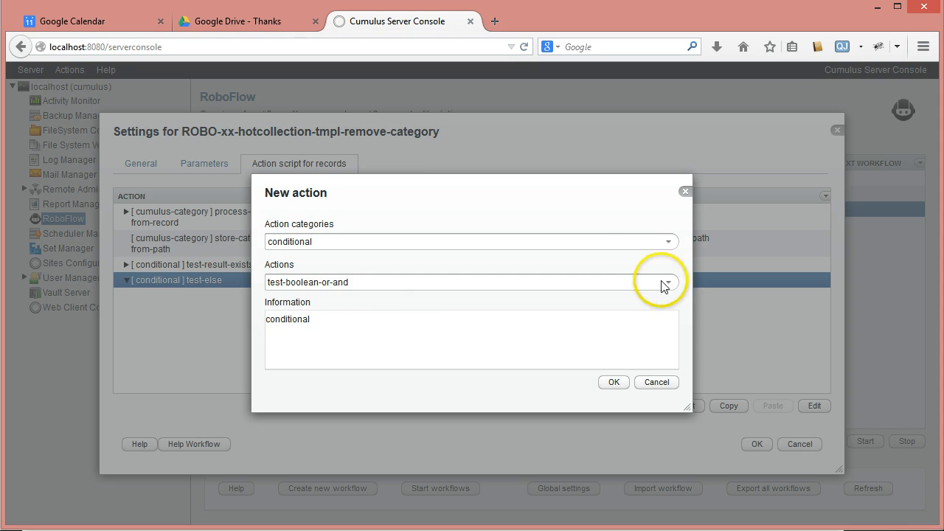
left_click(668, 242)
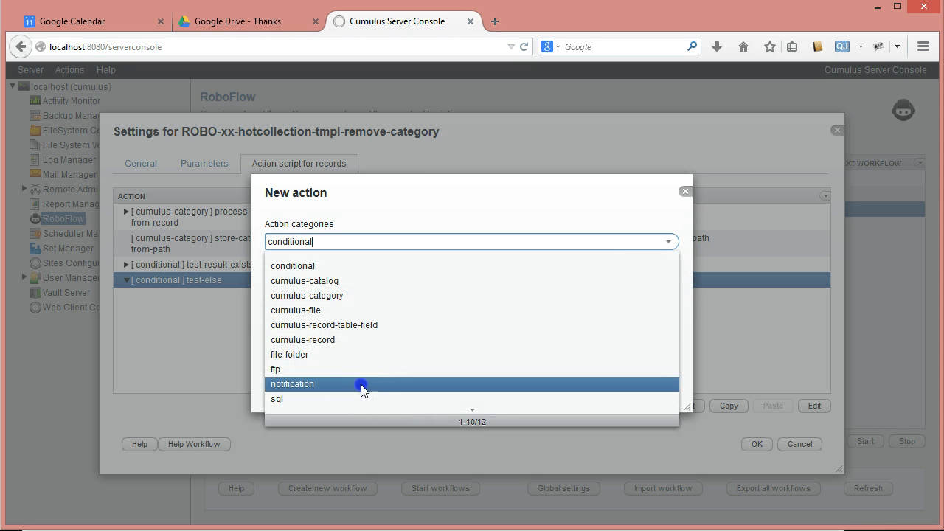
left_click(361, 384)
left_click(668, 282)
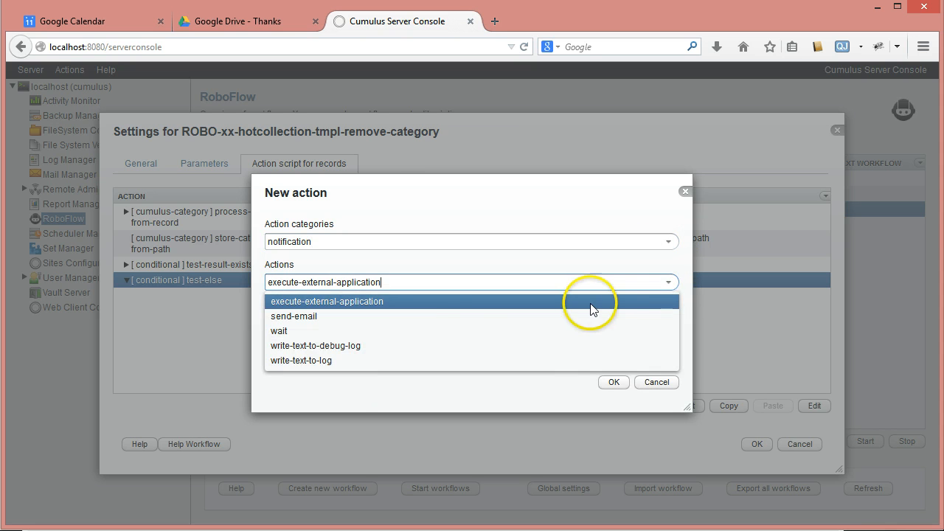
left_click(400, 361)
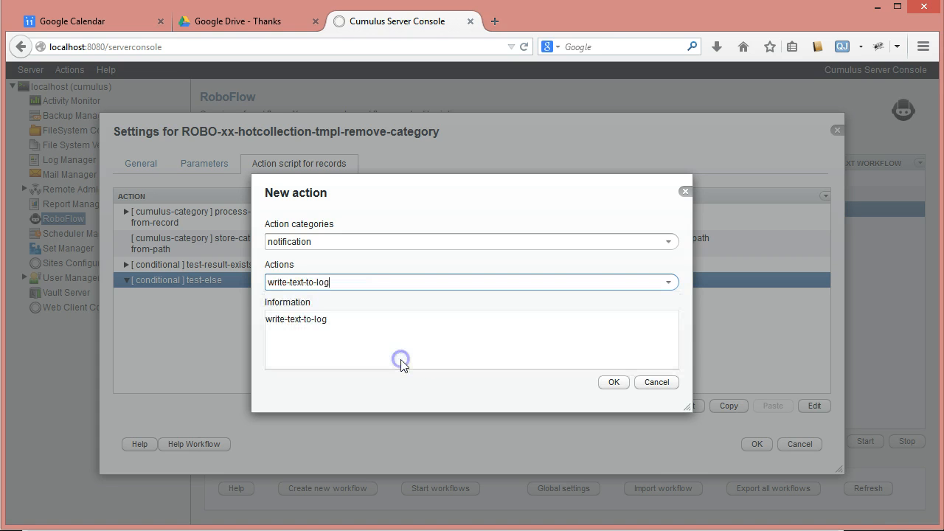
left_click(612, 382)
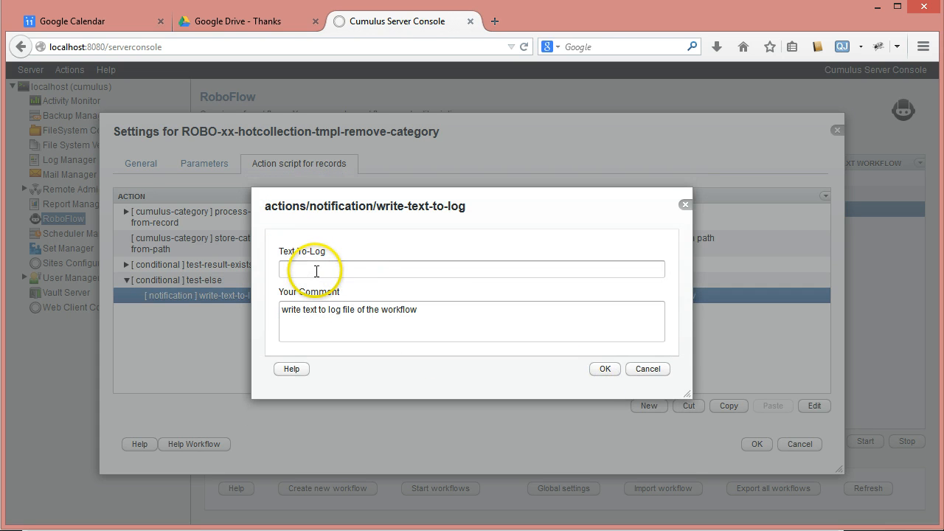
type("F")
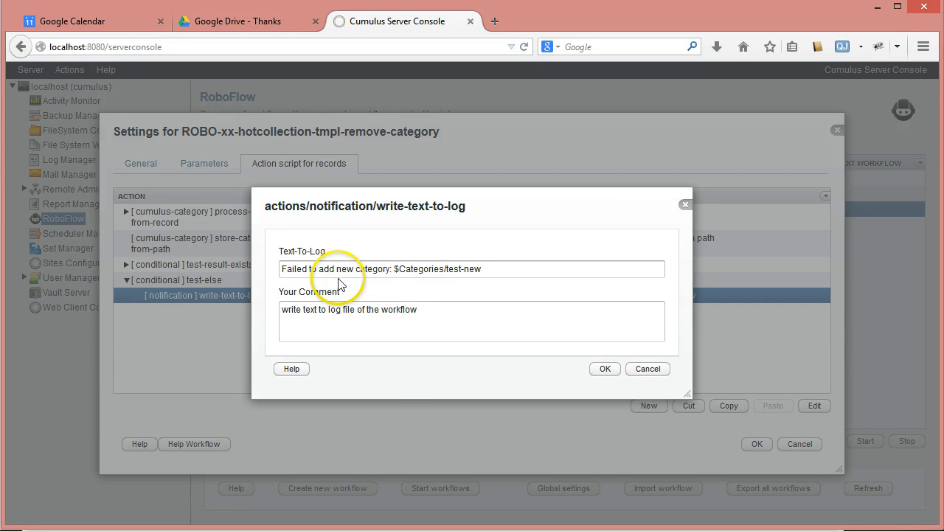
Set the write-text-to-log action's comment to "write failed message to log file" and save the action
left_click_drag(304, 311, 317, 311)
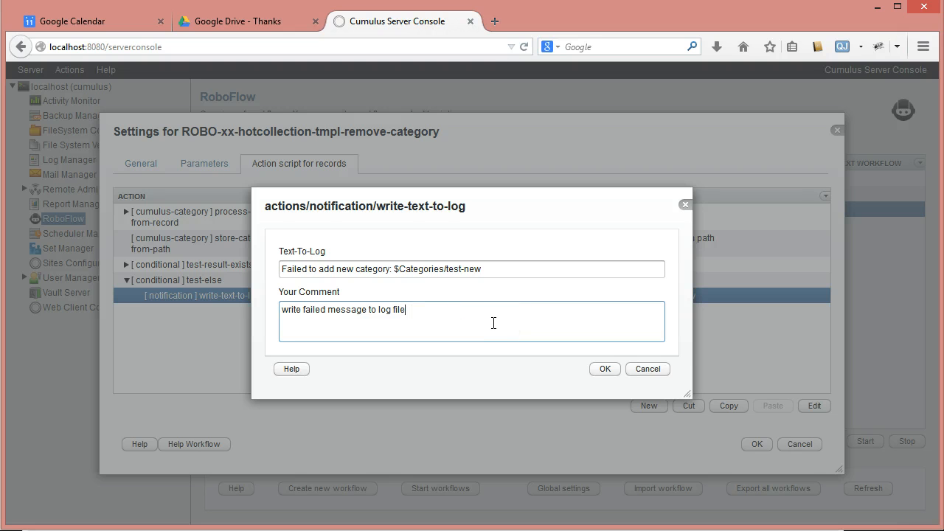
left_click(605, 369)
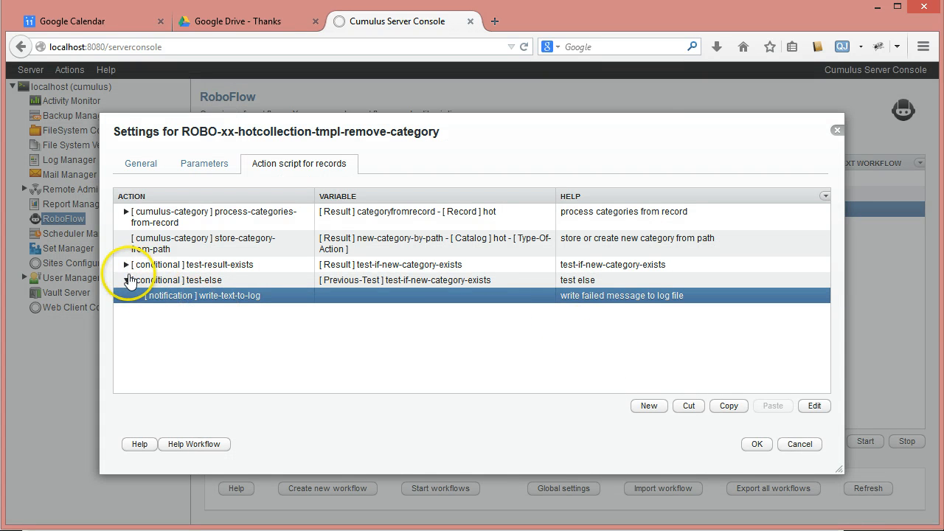
Review the actions nested in the test-result-exists and test-else conditions, and check the workflow's parameters
left_click(127, 280)
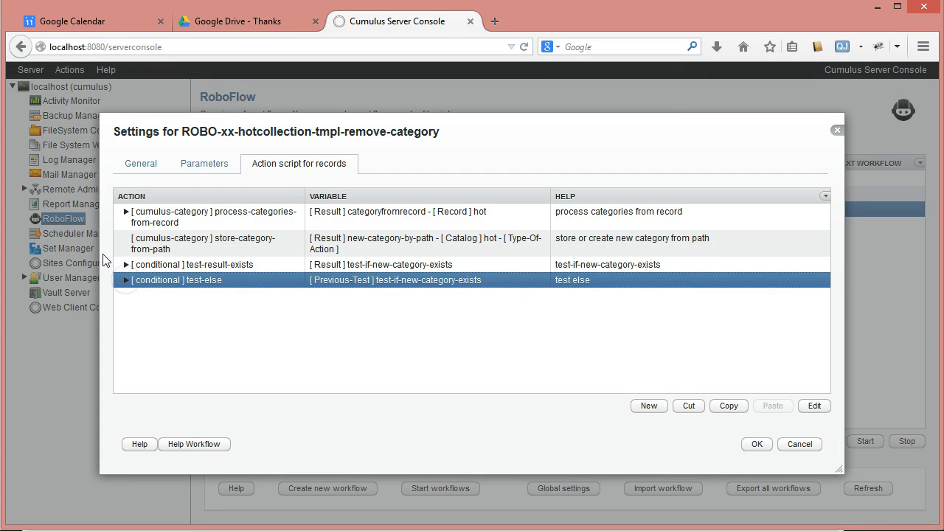
left_click(126, 281)
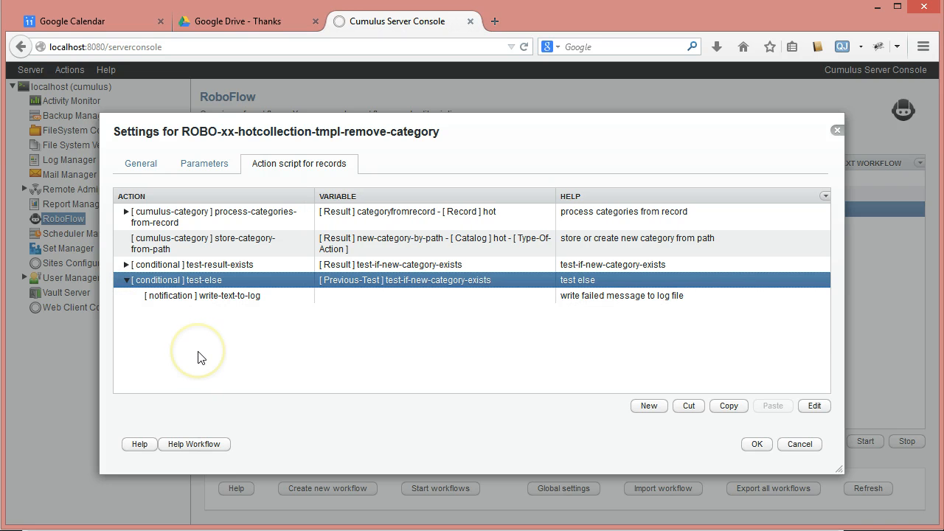
left_click(126, 264)
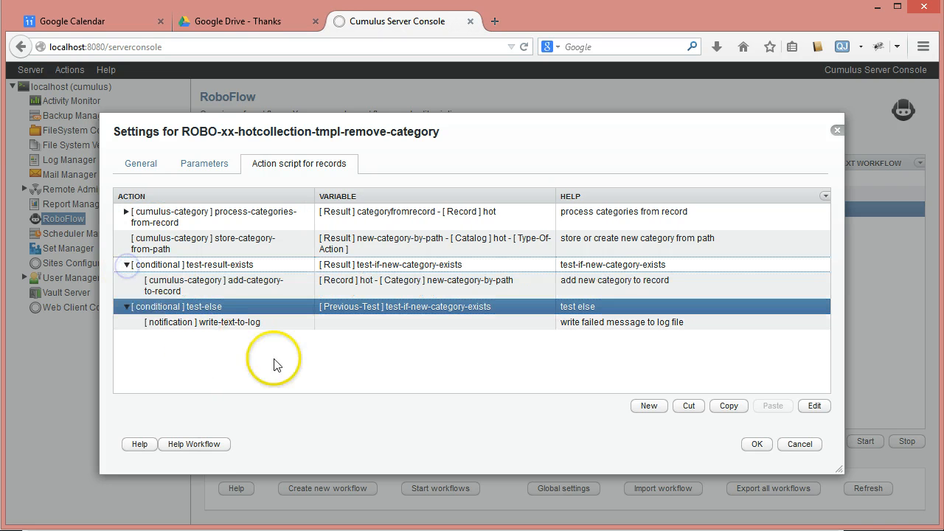
left_click(127, 280)
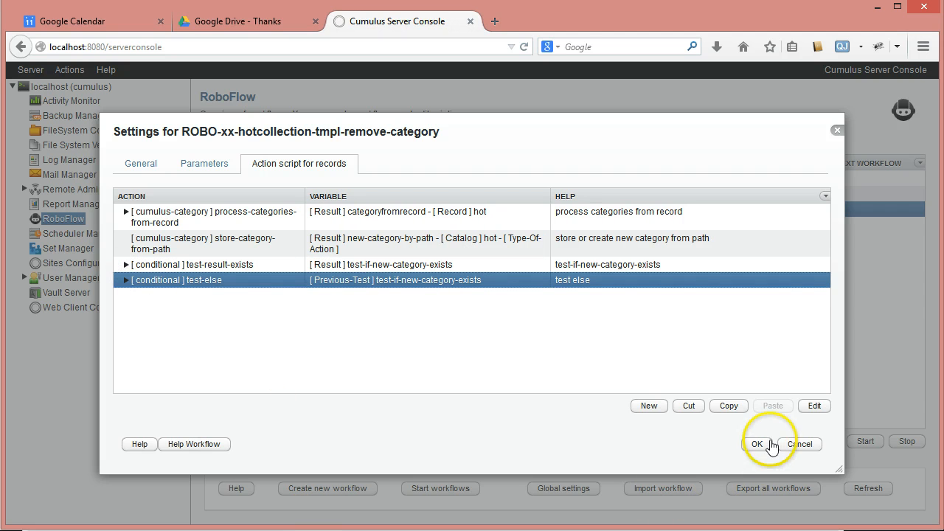
left_click(205, 167)
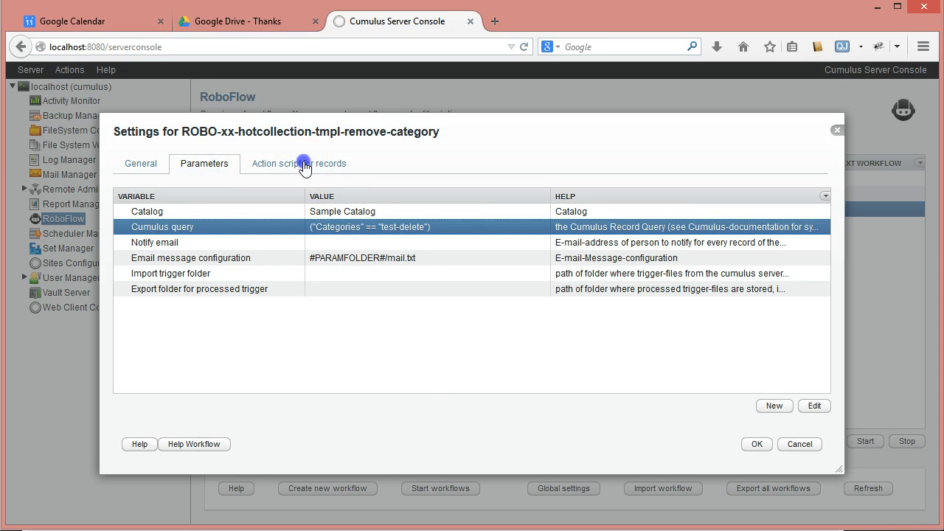
left_click(304, 166)
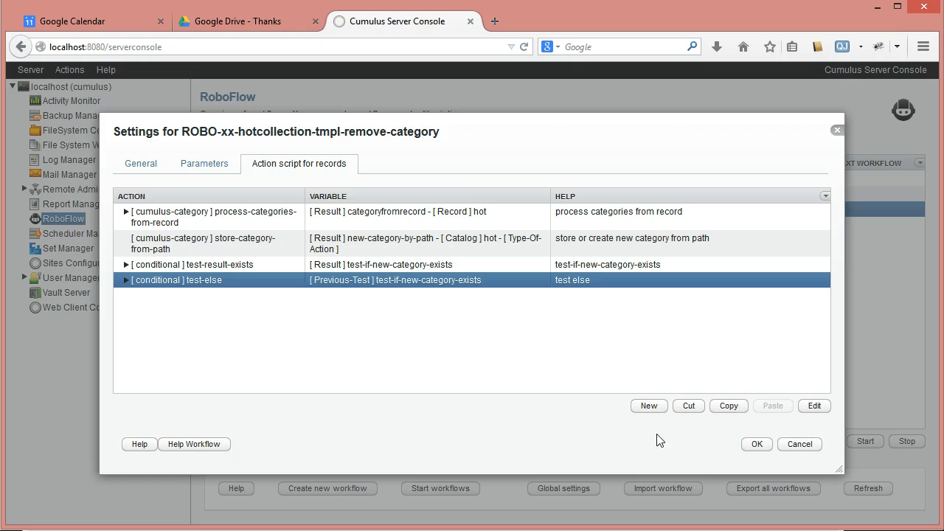
Save the workflow settings and select ROBO-xx-hotcollection-tmpl-remove-category in the workflow overview
left_click(748, 443)
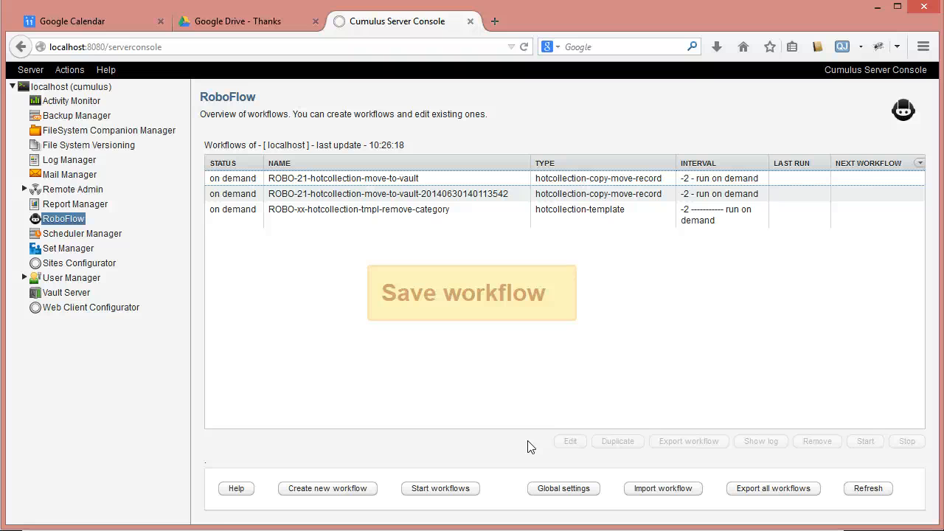
left_click(330, 213)
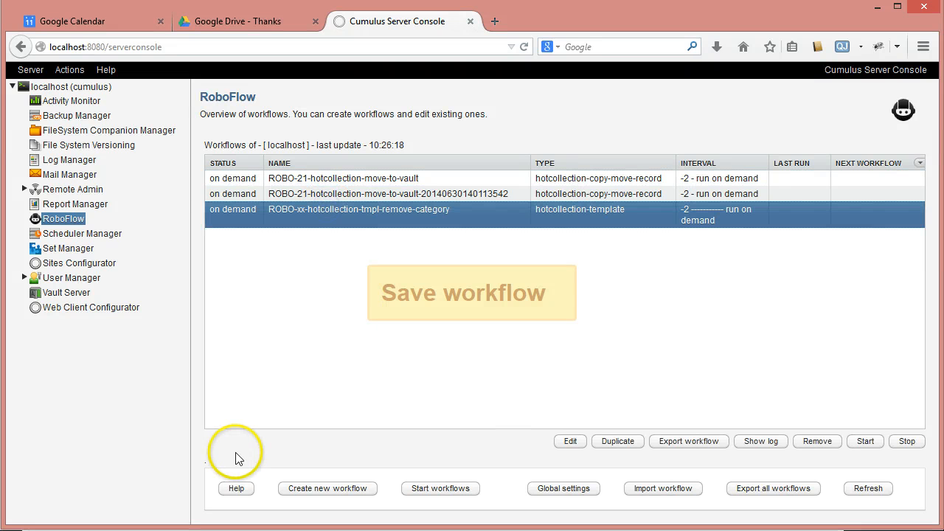